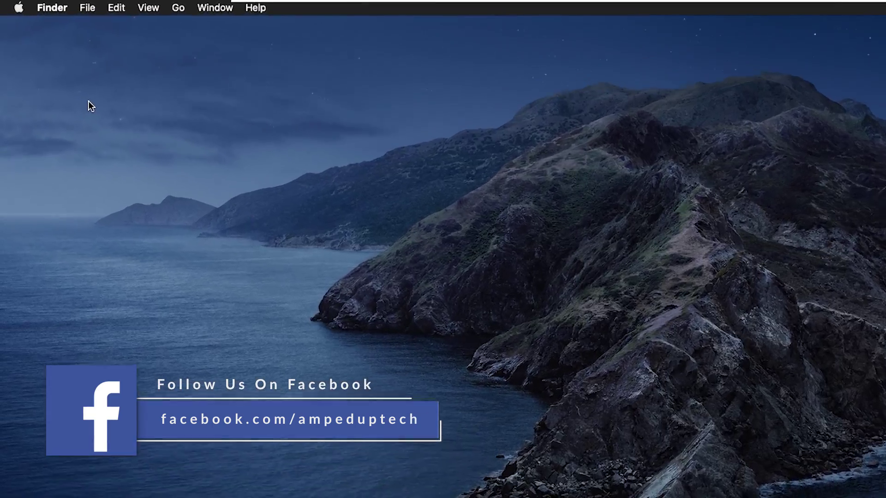
View the Mac's version overview and a Finder window of recent files, then close both.
left_click(19, 8)
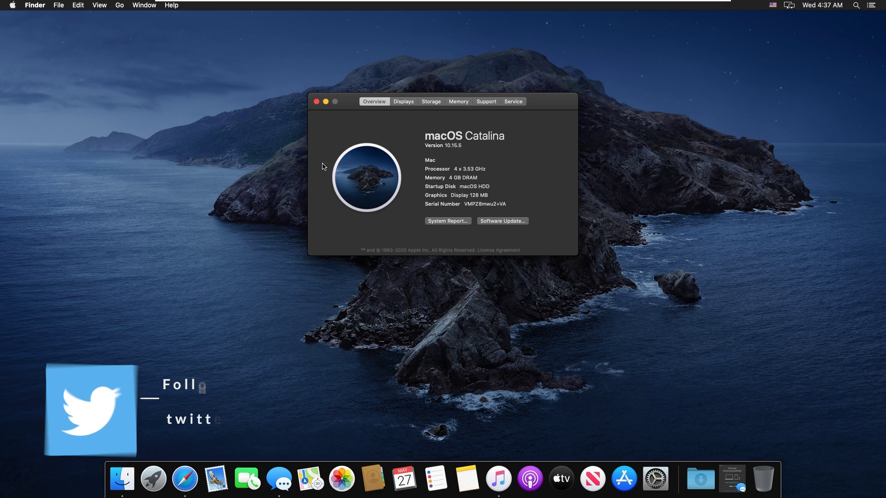
left_click(317, 101)
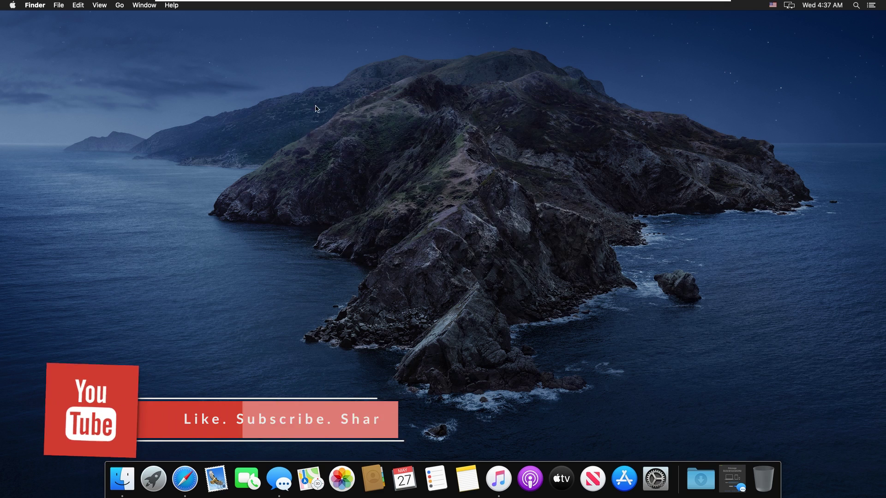
left_click(123, 488)
left_click(272, 78)
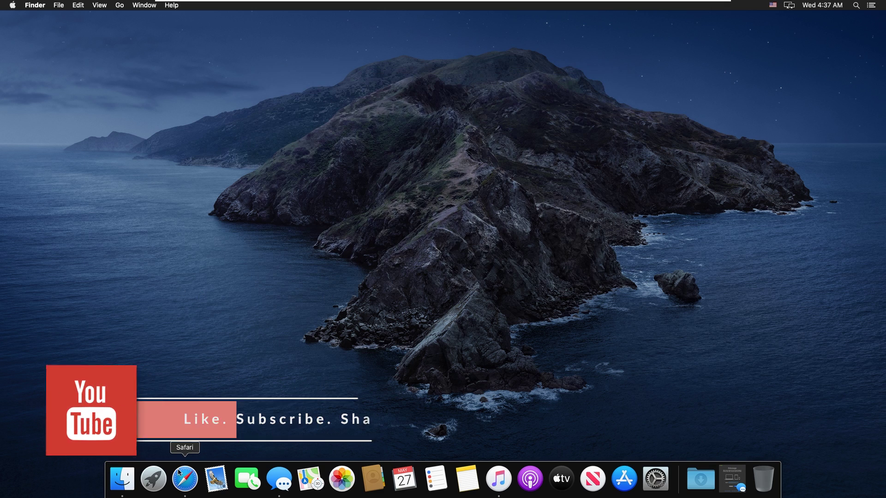
Open and close Launchpad, Safari and Music, then launch the App Store.
left_click(153, 479)
left_click(152, 480)
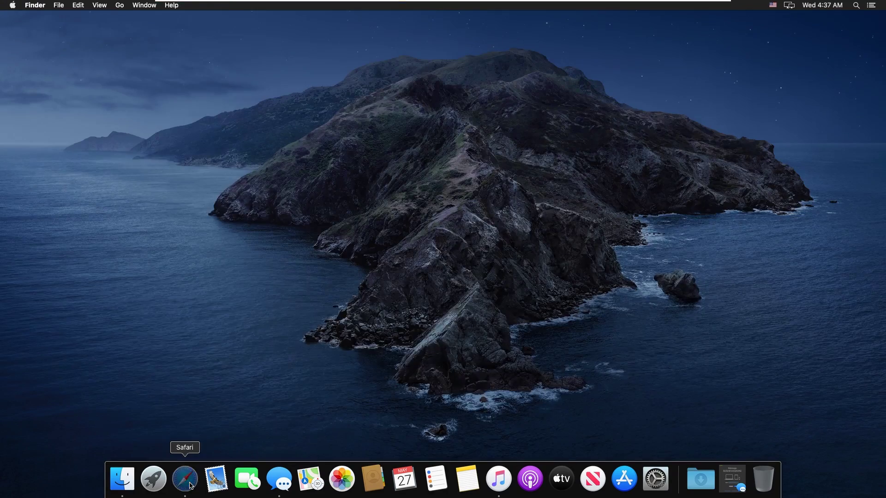
left_click(185, 479)
left_click(146, 31)
left_click(498, 479)
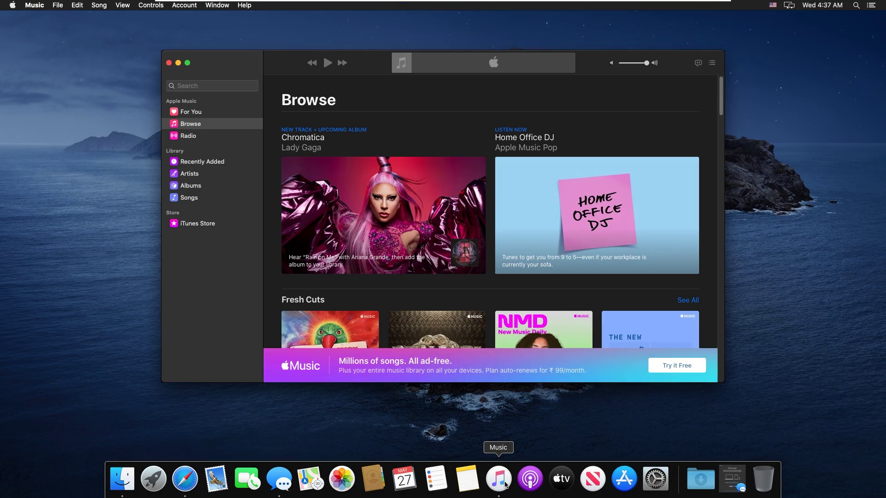
left_click(171, 62)
left_click(624, 479)
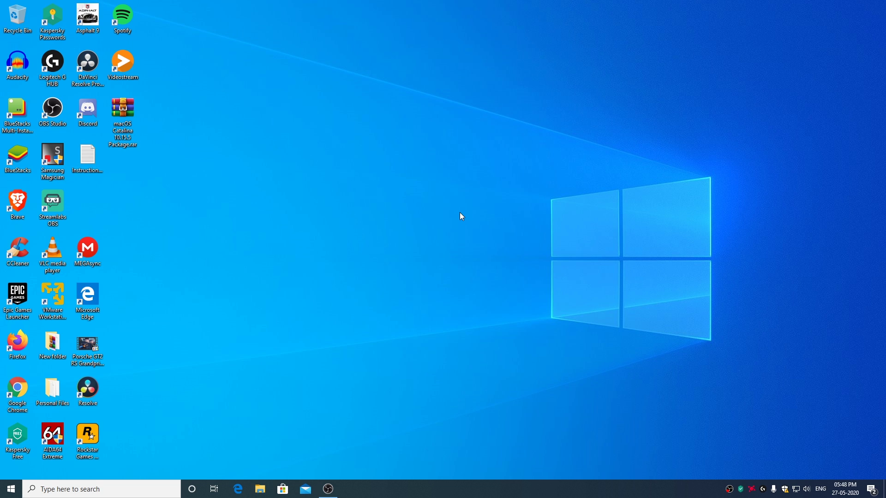
Extract the macOS Catalina archive with WinRAR into 'macOS Catalina 10.15.5 Package\' on the desktop.
mouse_move(130, 117)
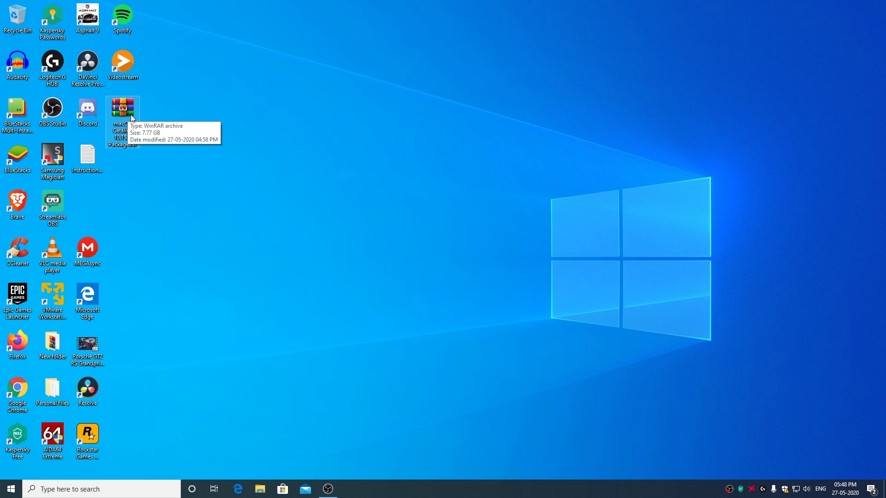
right_click(127, 112)
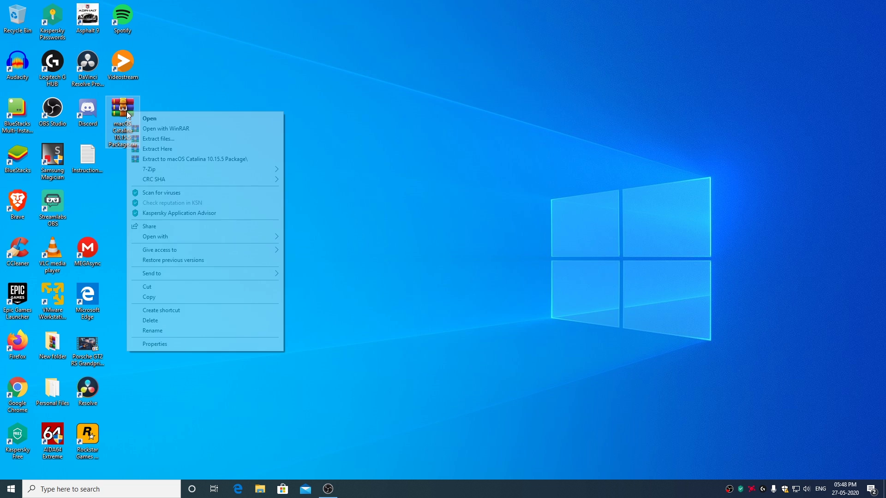
left_click(189, 161)
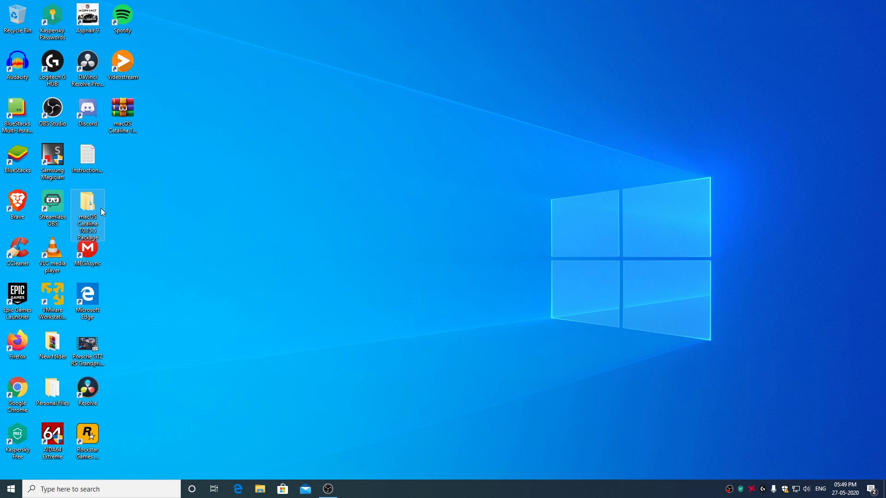
Open the extracted folder and its inner macOS Catalina 10.15.5 Package folder showing the ISOs and installers.
double_click(85, 208)
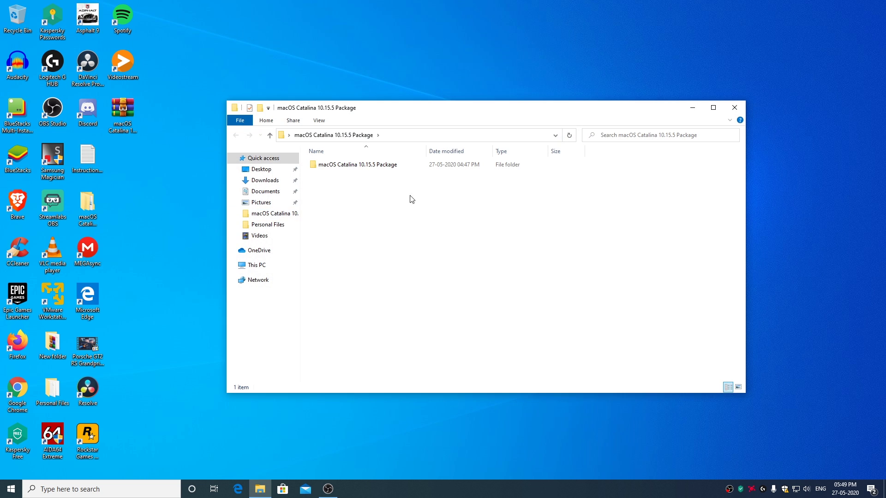
left_click(377, 172)
double_click(376, 168)
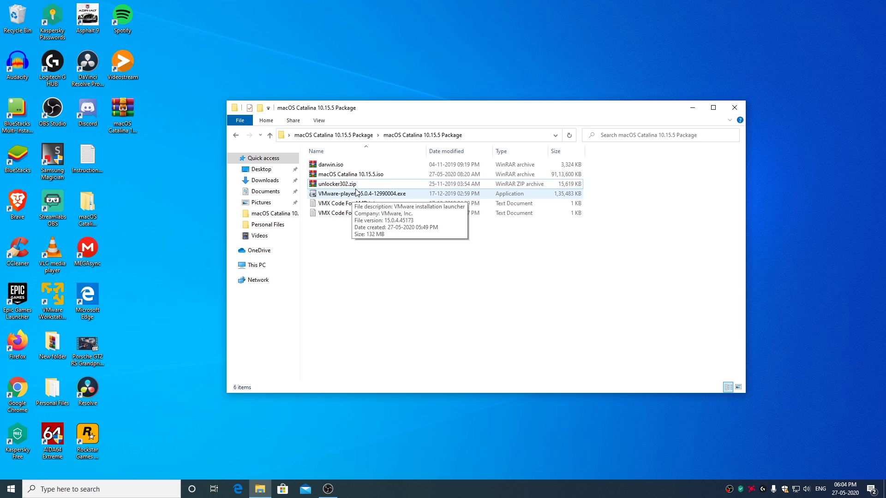
Extract unlocker302.zip into an unlocker302 folder and run its win-install.cmd as administrator.
right_click(340, 186)
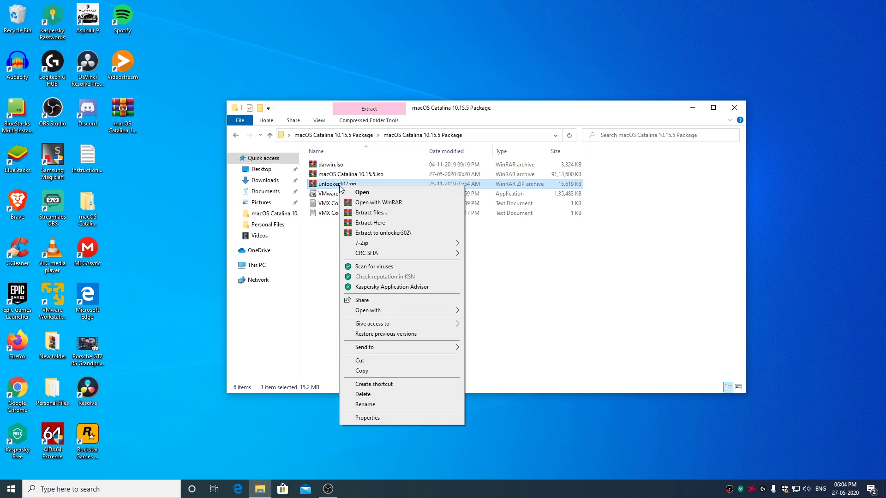
left_click(388, 234)
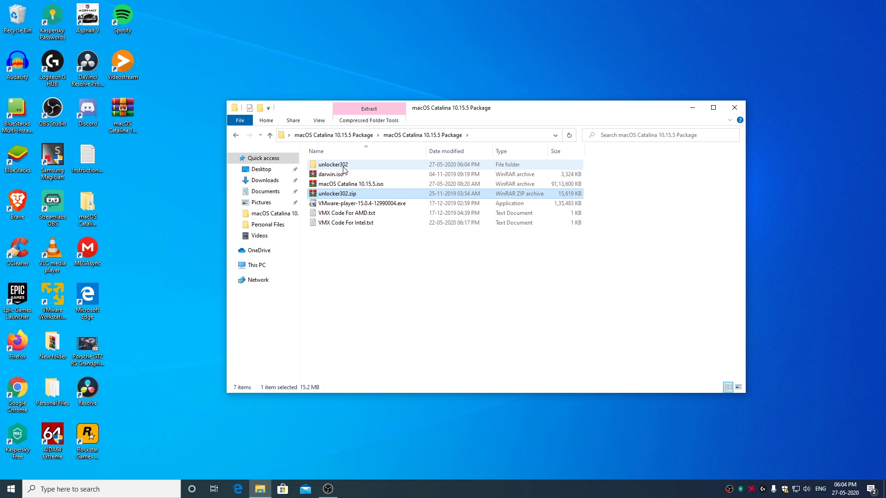
double_click(341, 166)
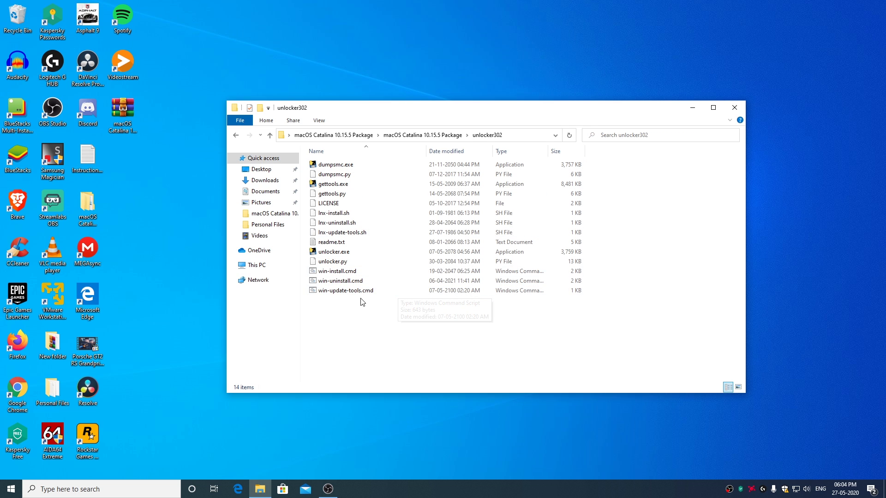
right_click(334, 273)
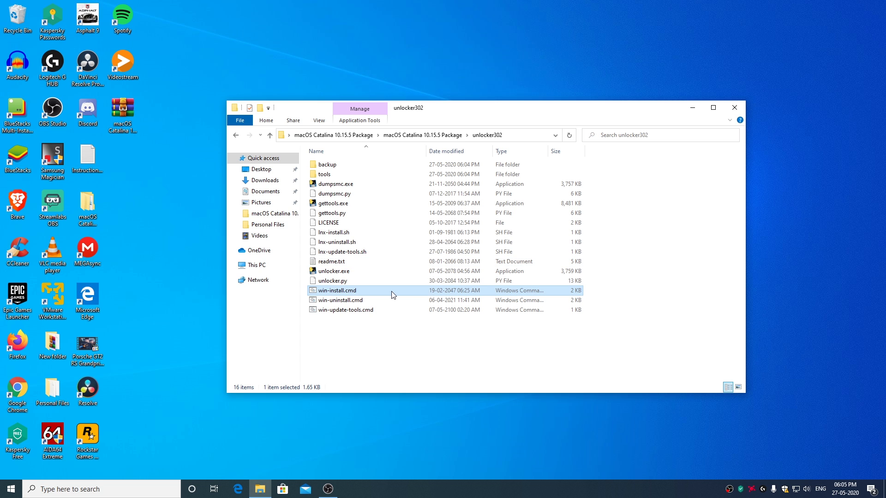
Close the unlocker302 folder, launch VMware Player, and start a new VM that installs the OS later.
left_click(737, 109)
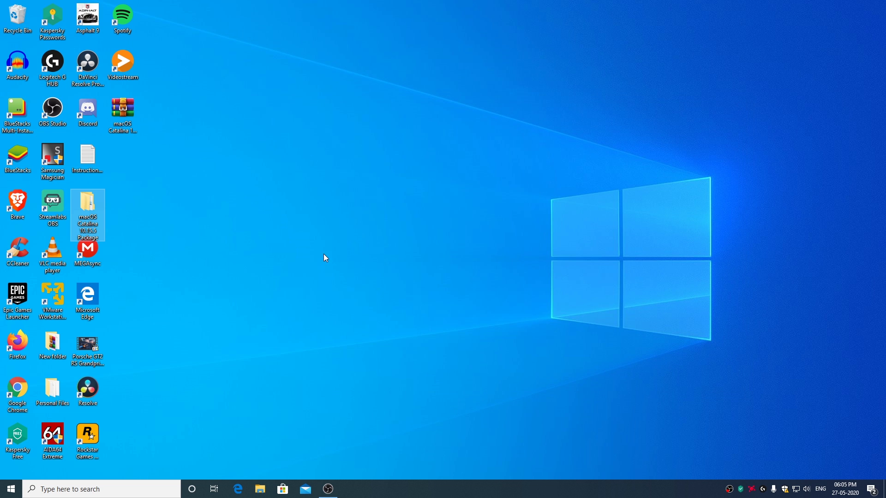
left_click(56, 304)
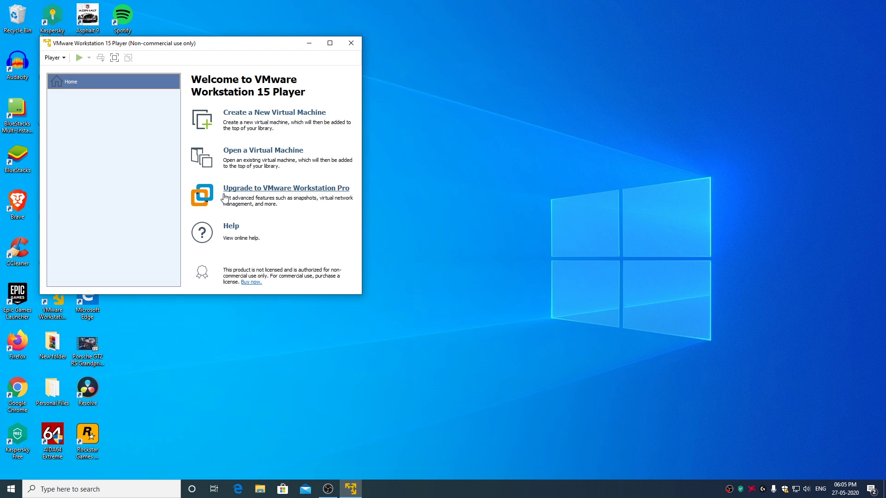
left_click(276, 115)
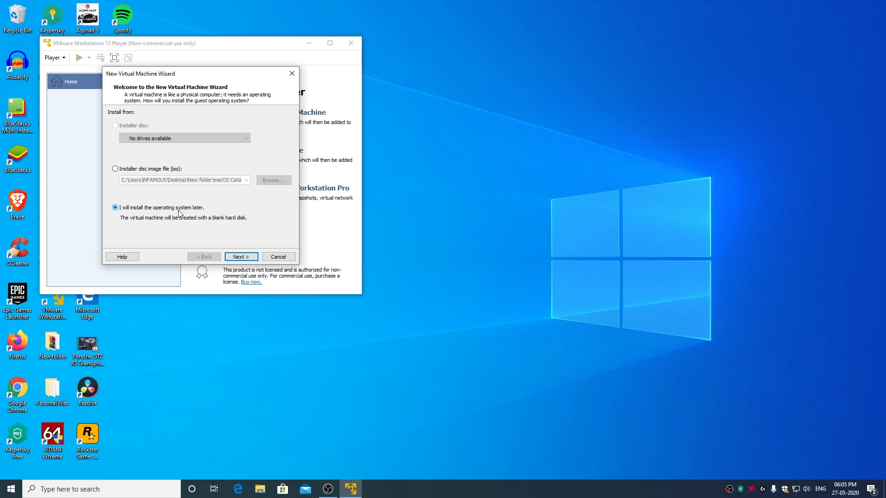
left_click(241, 256)
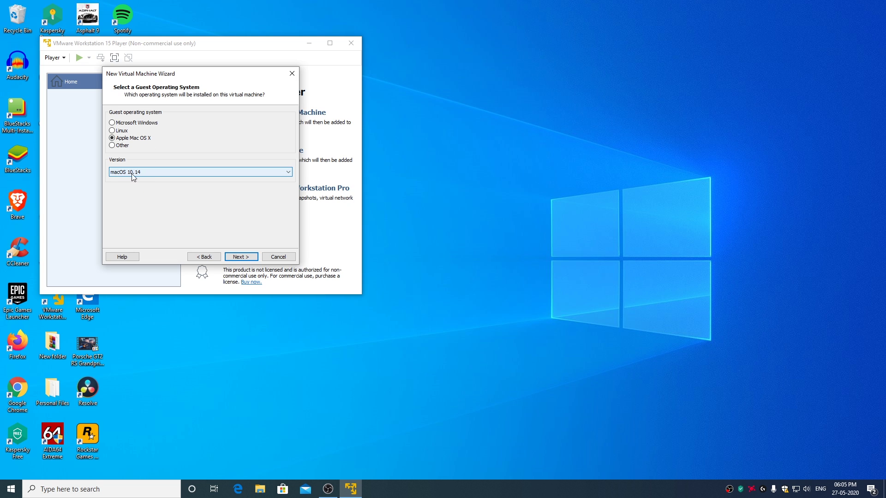
Choose Apple Mac OS X macOS 10.14 and name the machine 'macOS 10.15.5'.
left_click(239, 258)
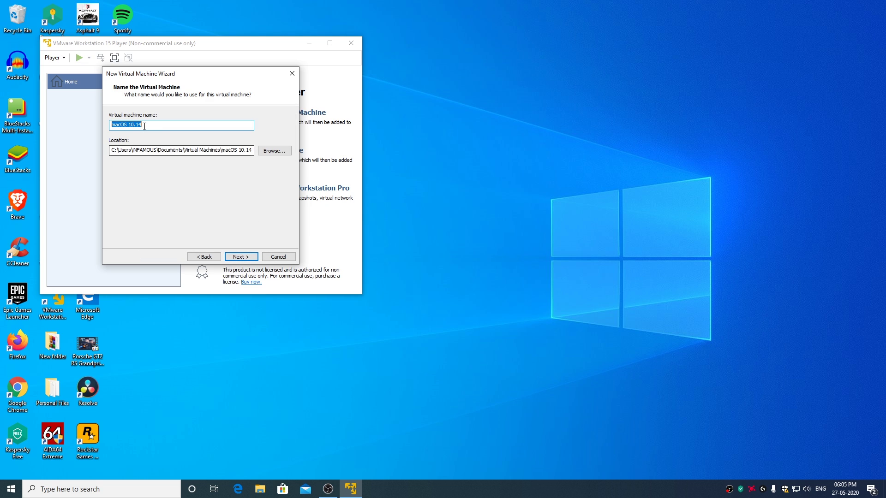
left_click(181, 128)
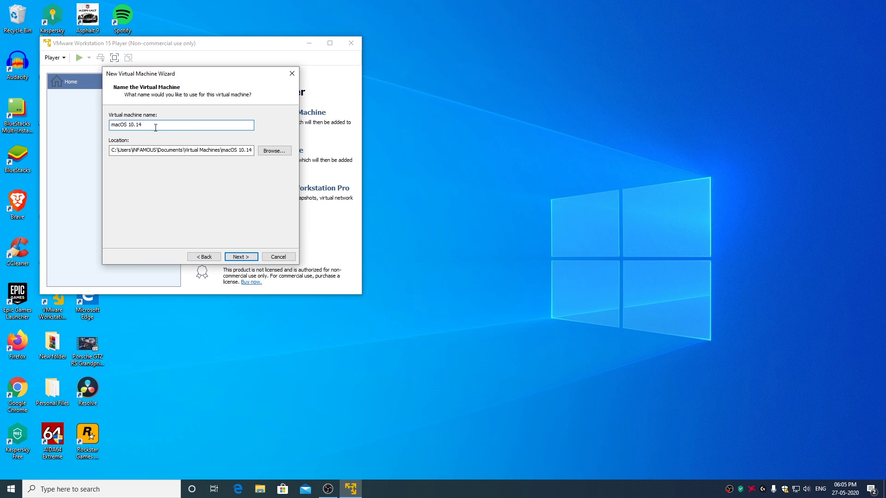
key("BackSpace")
type("5.5")
left_click(240, 257)
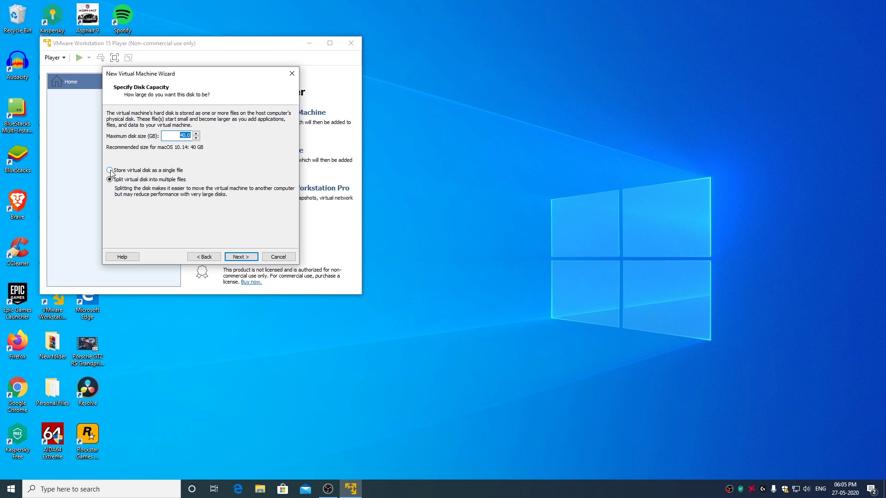
Store the virtual disk as a single file with a 160 GB maximum size.
left_click(111, 172)
left_click(180, 136)
left_click_drag(180, 135, 209, 141)
type("160")
left_click(247, 258)
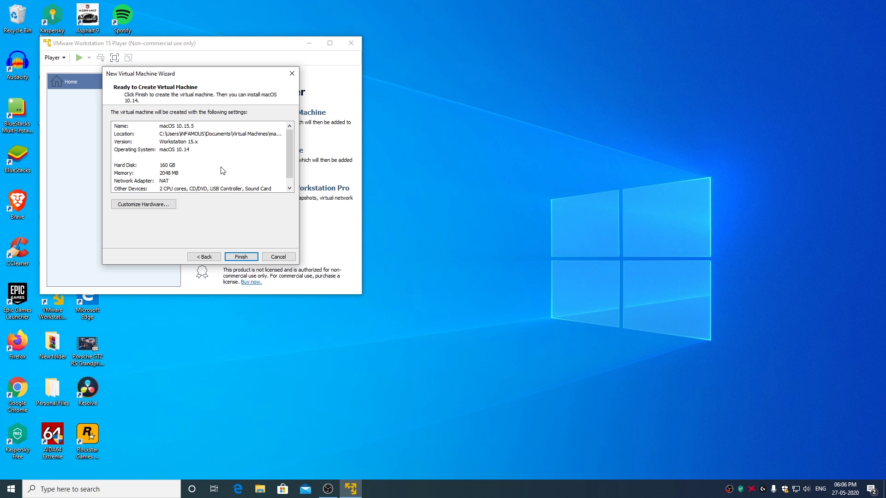
In the hardware settings, set memory to 4096 MB, 4 processor cores, and enable VT-x/EPT virtualization.
left_click(156, 209)
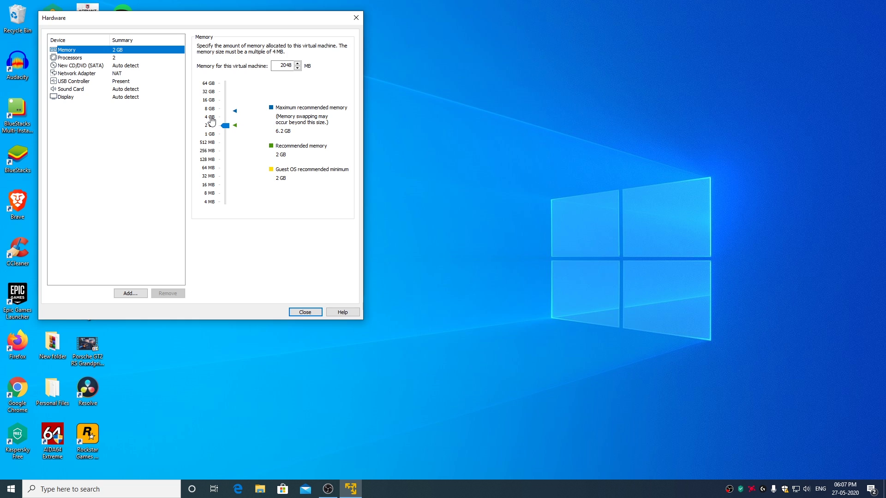
left_click(212, 121)
left_click(70, 59)
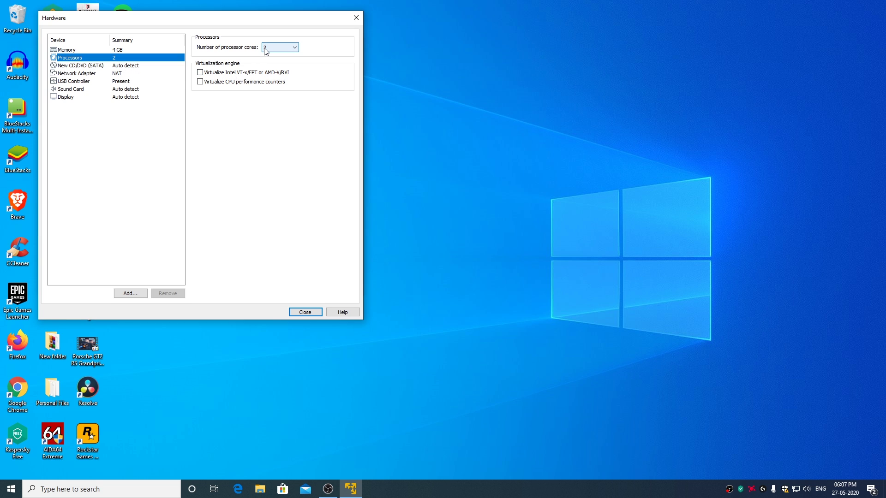
left_click(286, 52)
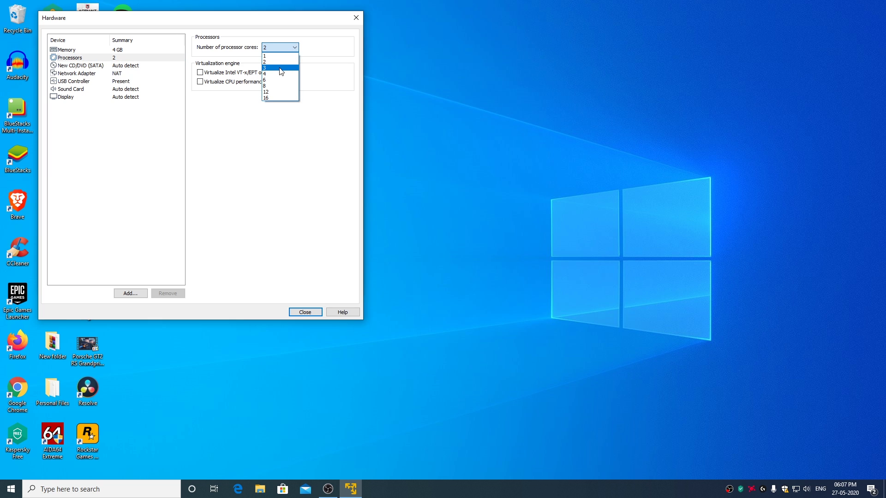
left_click(275, 78)
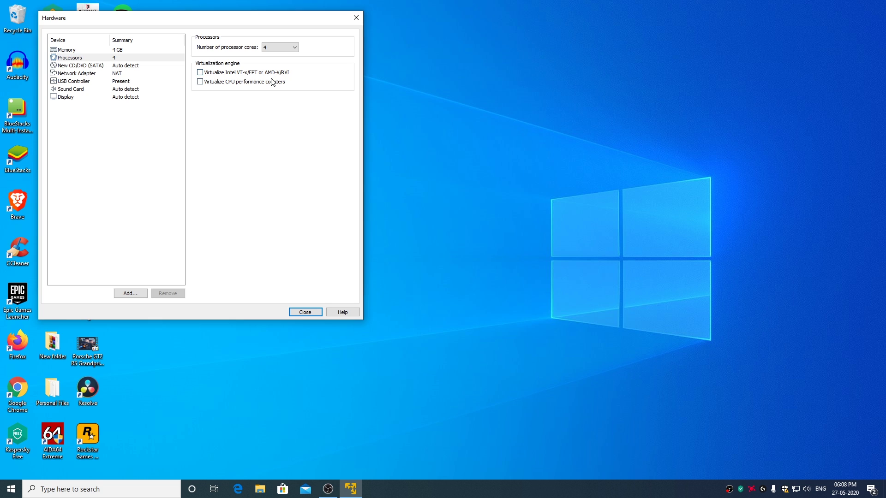
left_click(203, 73)
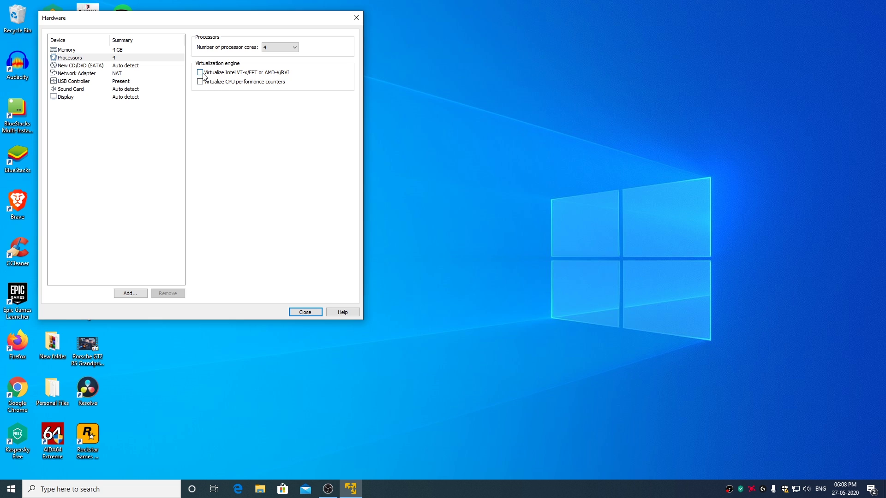
Point the CD/DVD drive at macOS Catalina 10.15.5.iso in the nested Desktop package folder.
left_click(83, 66)
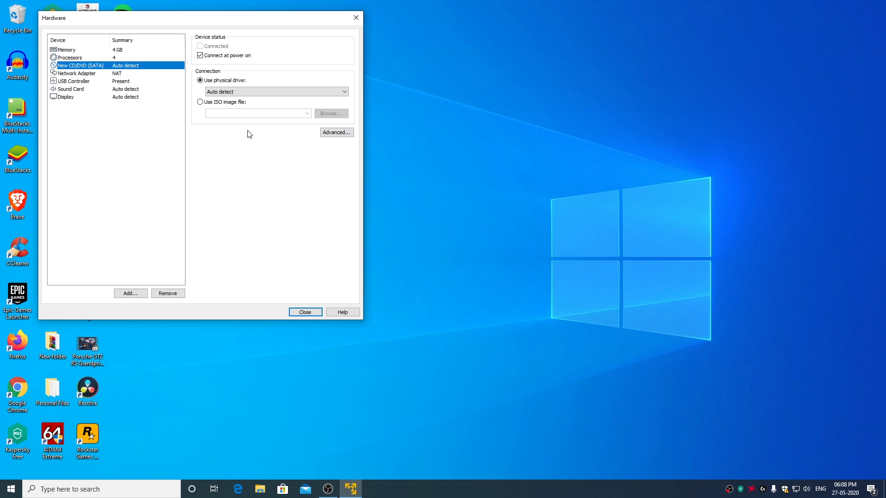
left_click(200, 102)
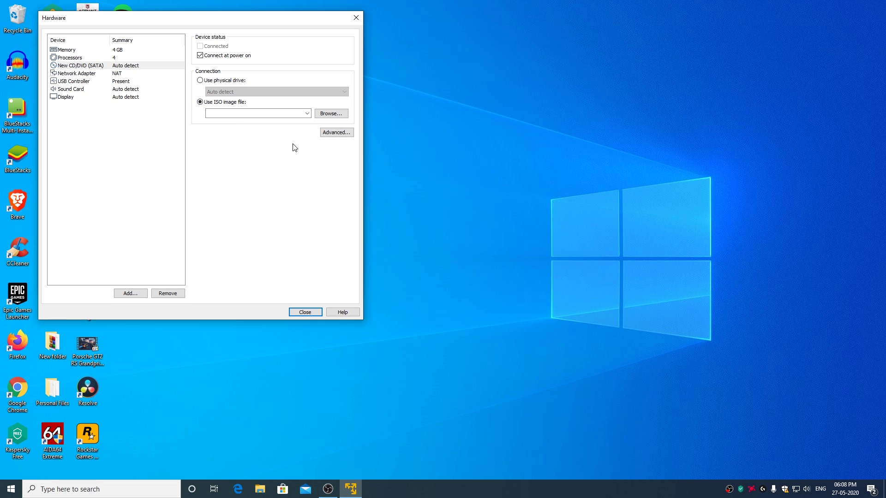
left_click(332, 114)
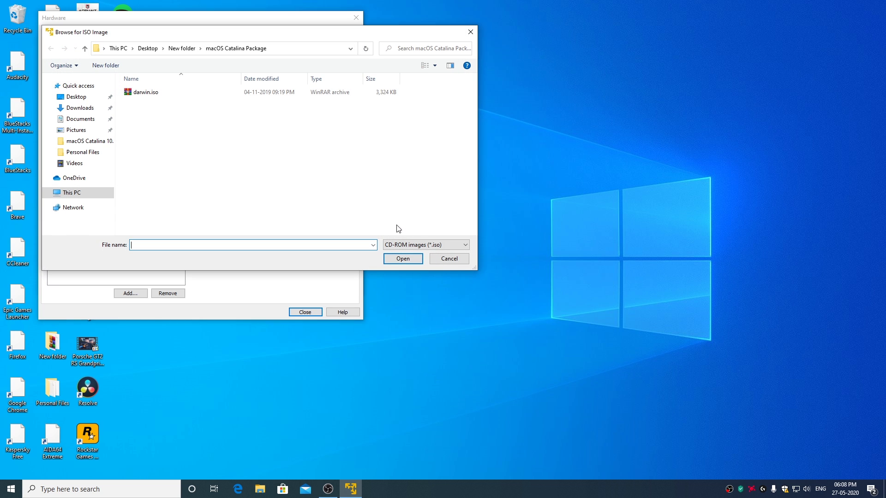
left_click(79, 99)
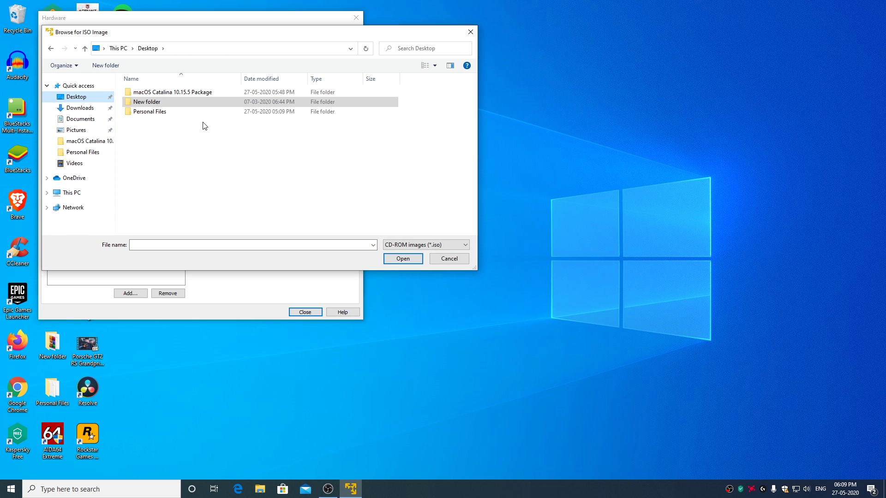
double_click(192, 94)
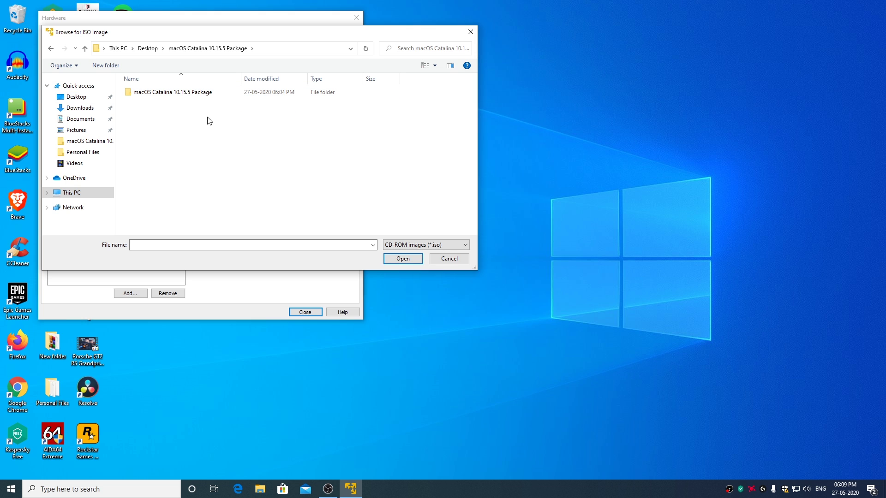
double_click(195, 94)
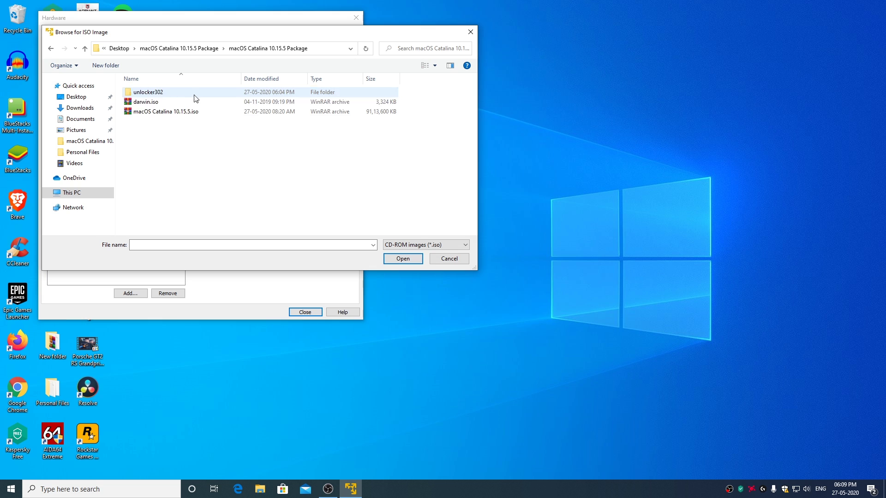
left_click(174, 115)
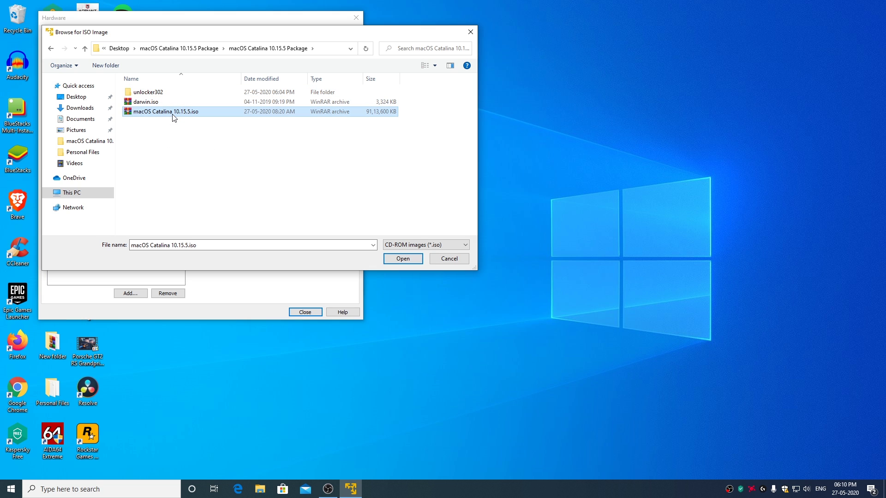
left_click(401, 257)
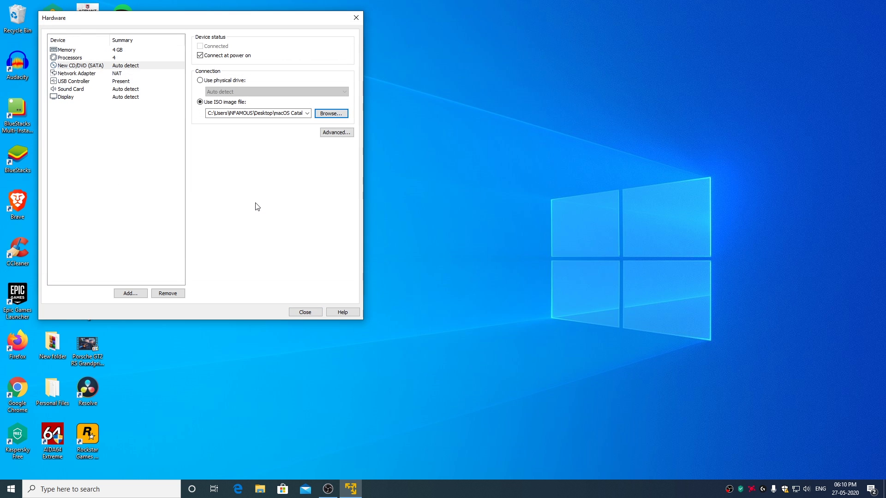
Set the USB controller to USB 2.0 with all input devices shown, then finish creating the VM.
left_click(82, 83)
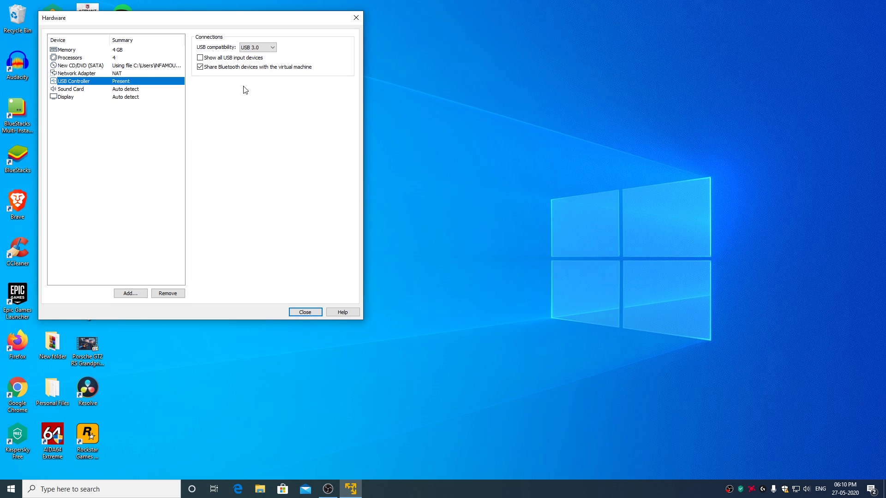
left_click(261, 47)
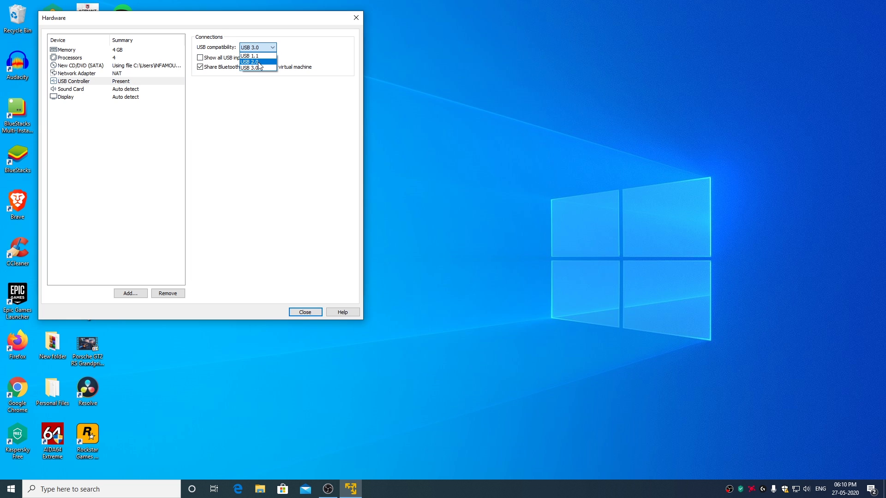
left_click(258, 61)
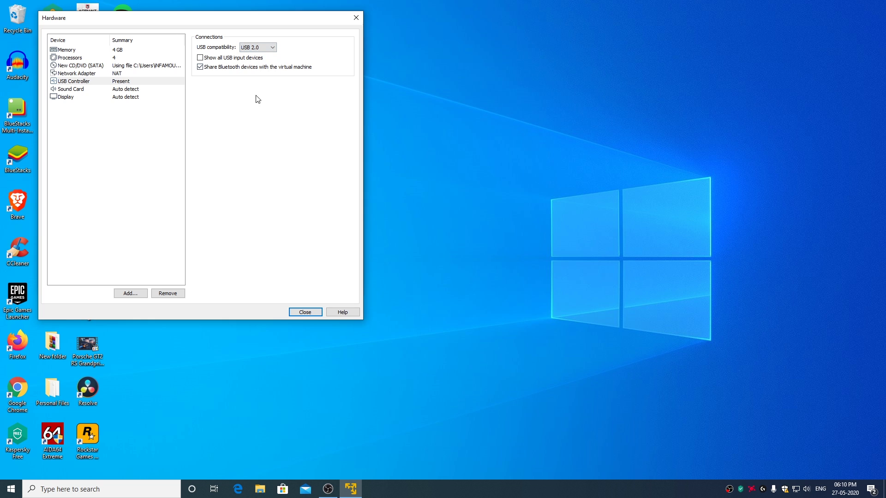
left_click(200, 59)
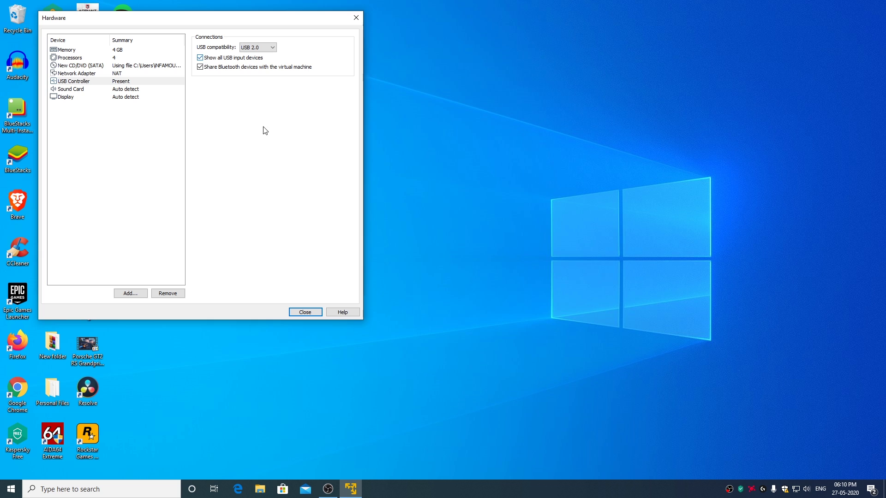
left_click(306, 313)
left_click(252, 259)
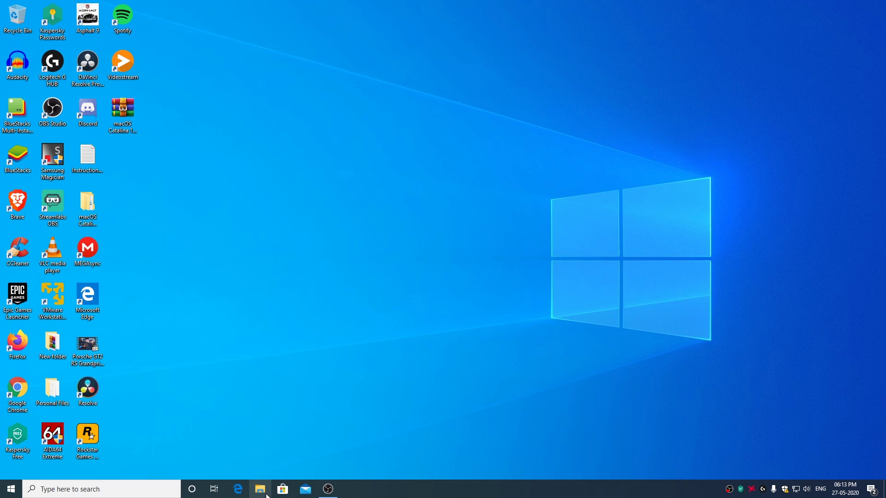
Browse in File Explorer to Documents > Virtual Machines > macOS 10.15.5.
left_click(263, 493)
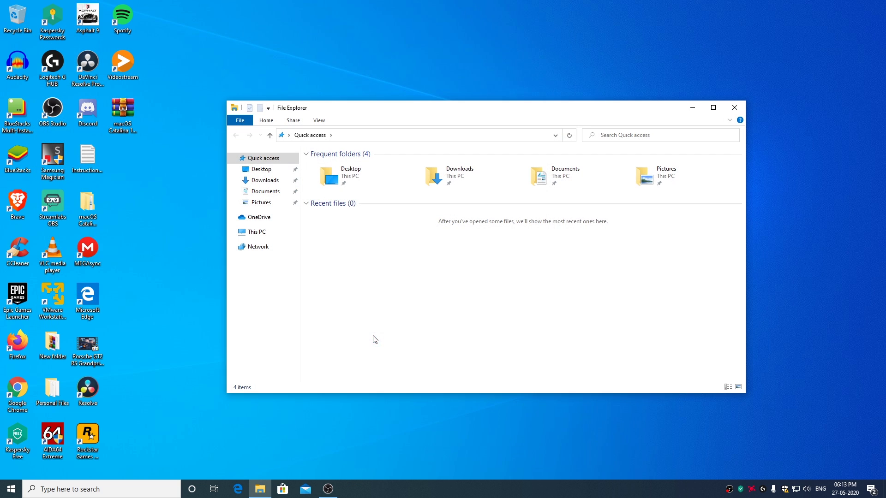
double_click(580, 174)
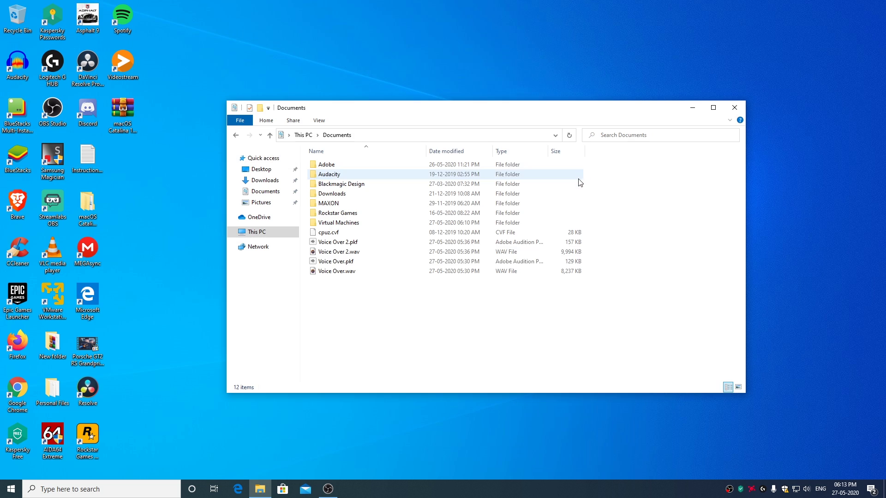
left_click(350, 224)
double_click(349, 224)
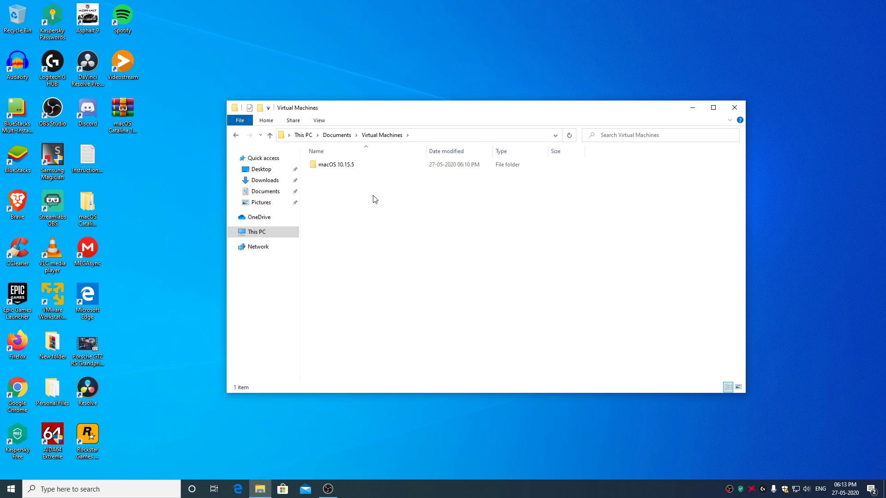
double_click(349, 171)
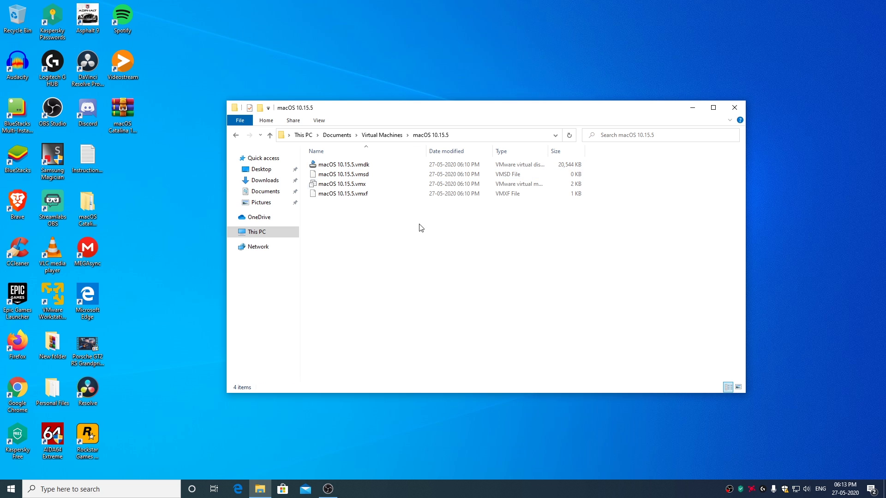
Open macOS 10.15.5.vmx in Notepad, then minimise Notepad and File Explorer.
right_click(342, 187)
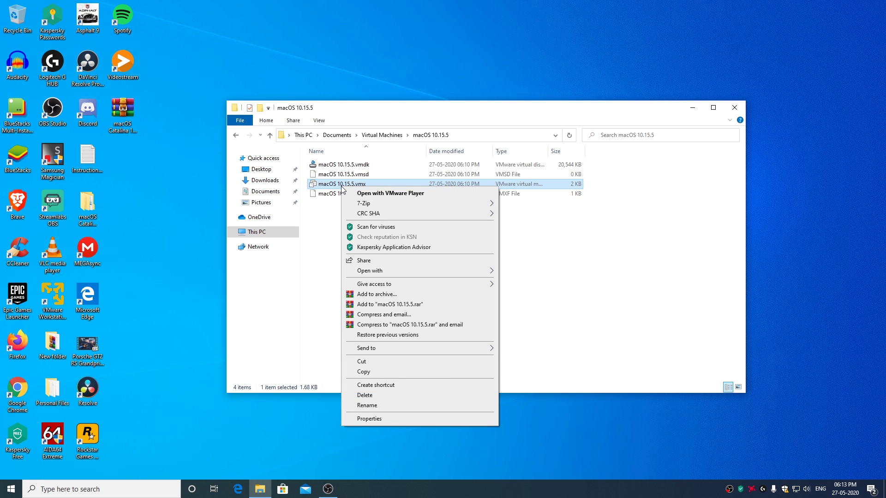
mouse_move(423, 274)
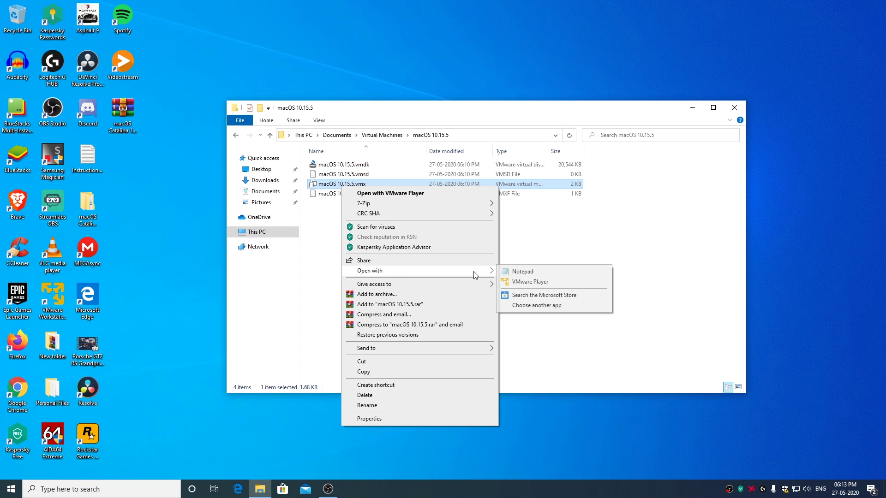
left_click(533, 273)
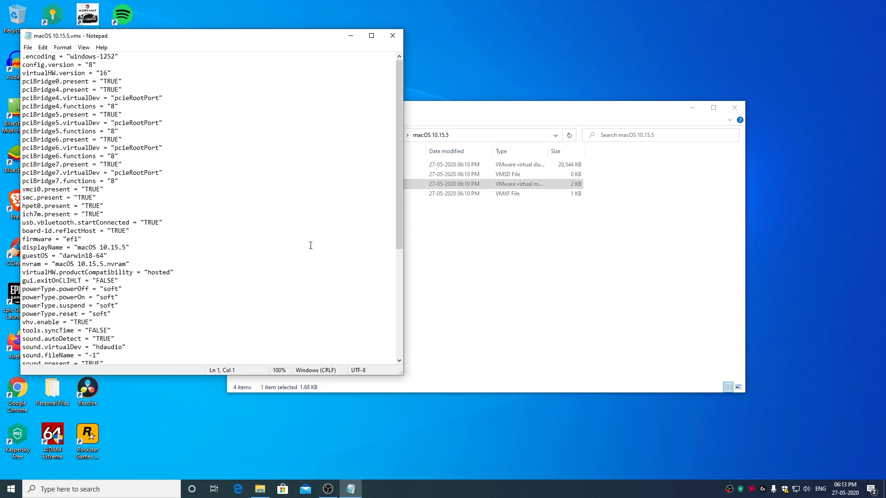
left_click(350, 35)
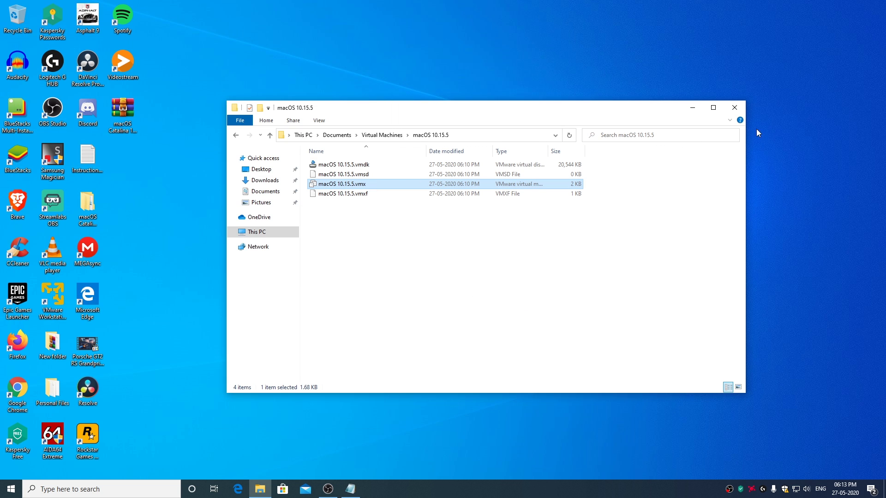
left_click(692, 108)
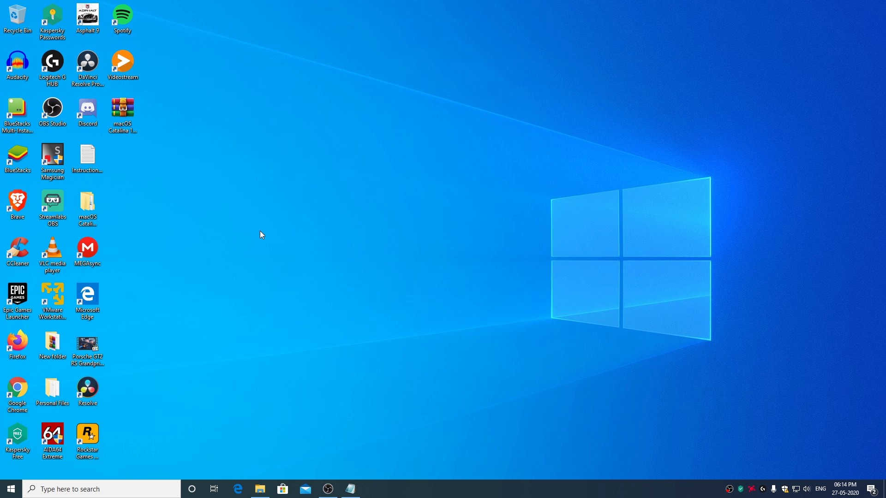
Open the macOS Catalina 10.15.5 Package desktop folder and its nested folder of the same name.
double_click(89, 208)
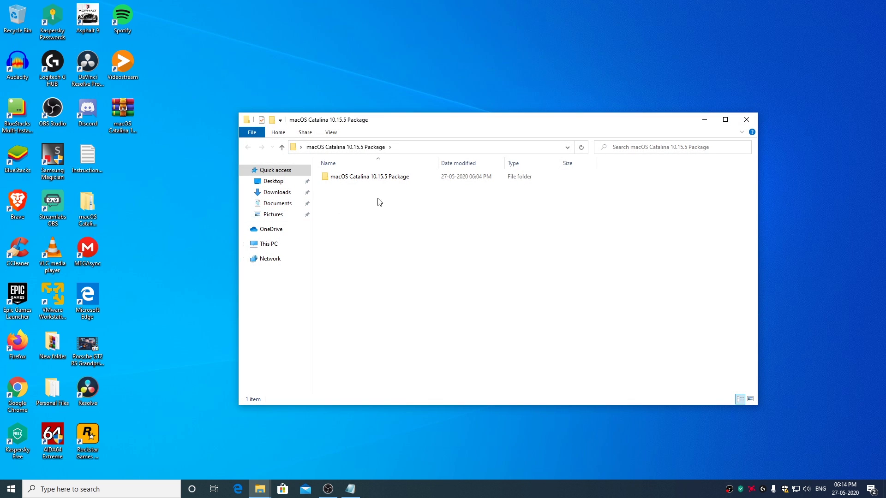
double_click(381, 179)
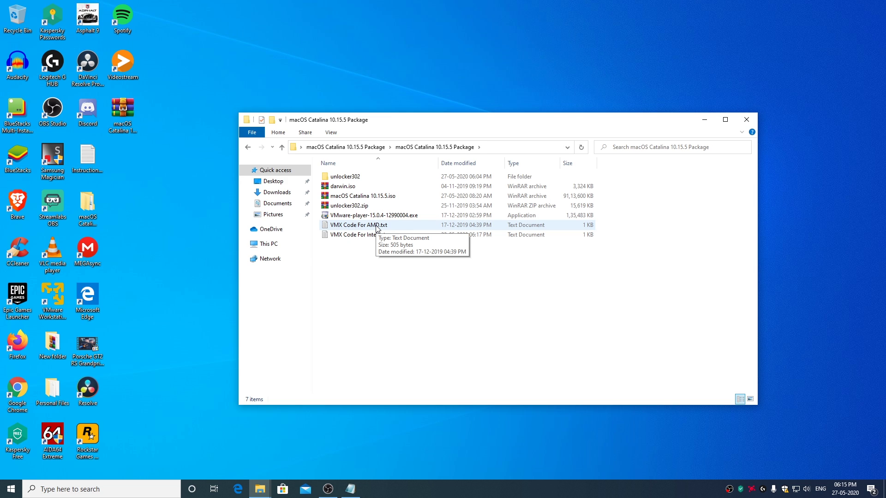
Open VMX Code For AMD.txt and copy all ten lines of AMD code.
double_click(380, 226)
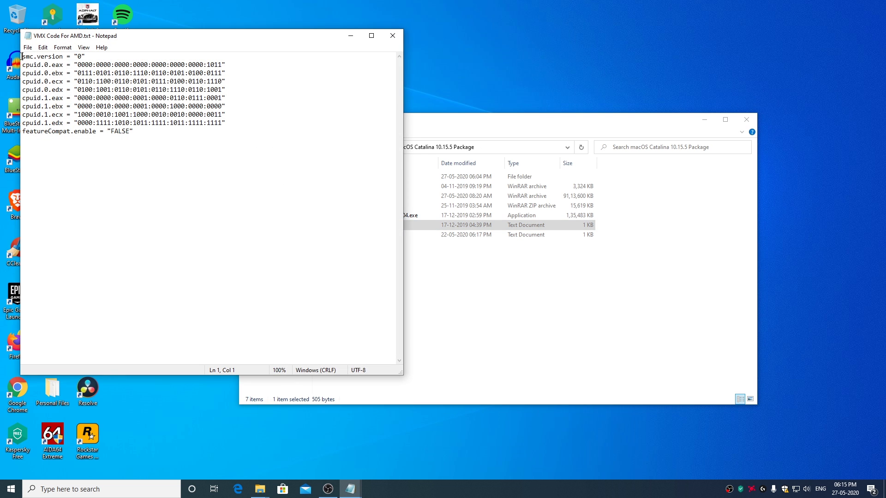
left_click_drag(23, 57, 180, 146)
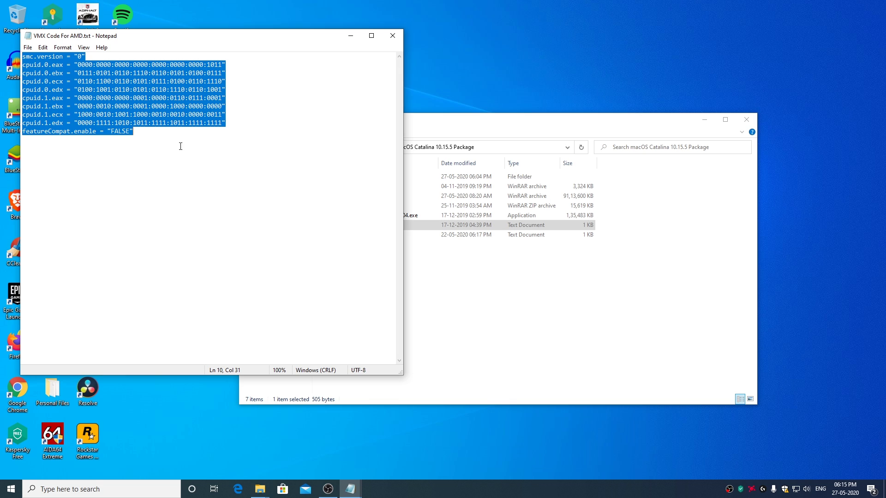
right_click(117, 122)
left_click(160, 152)
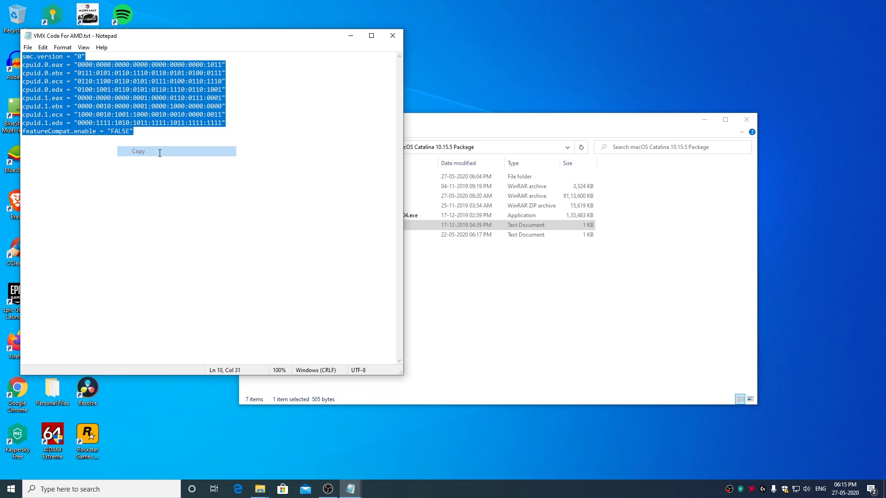
Paste the AMD code on a new line at the end of macOS 10.15.5.vmx.
left_click(349, 495)
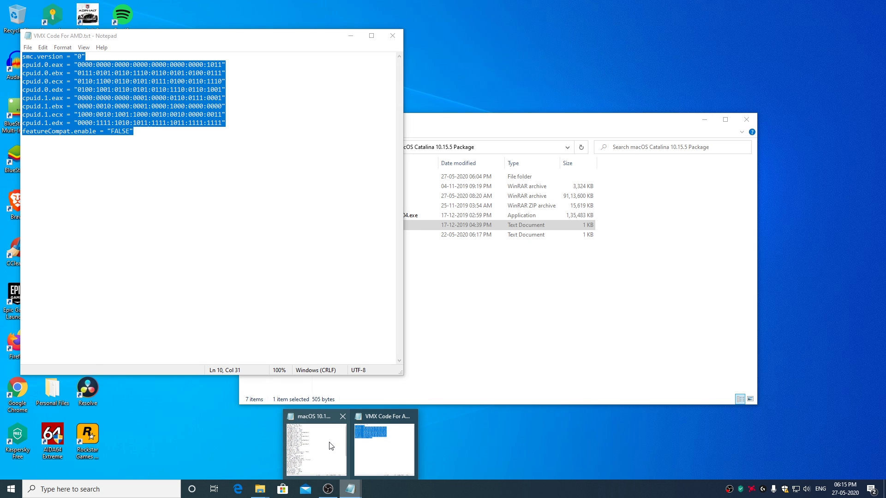
mouse_move(322, 445)
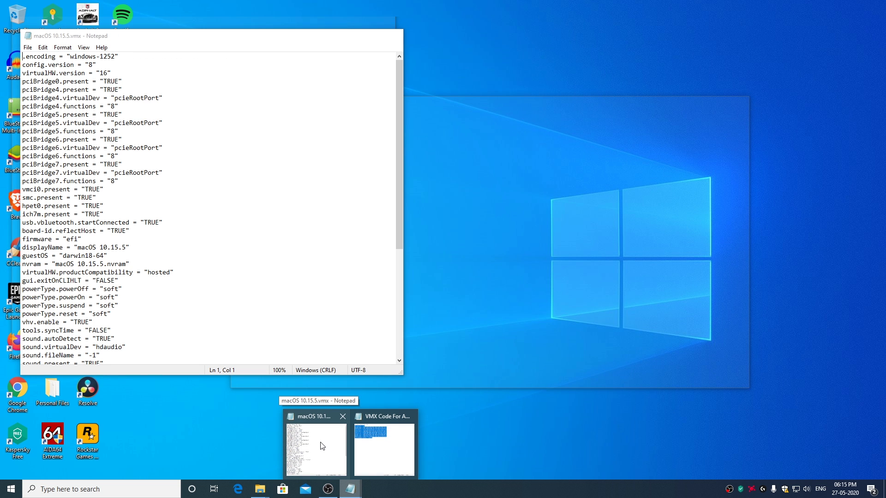
left_click(322, 446)
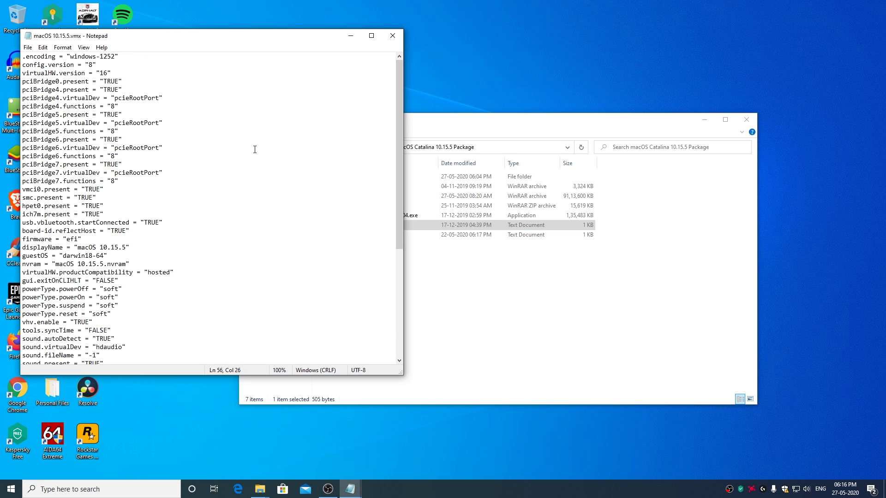
scroll(255, 149, "down", 7)
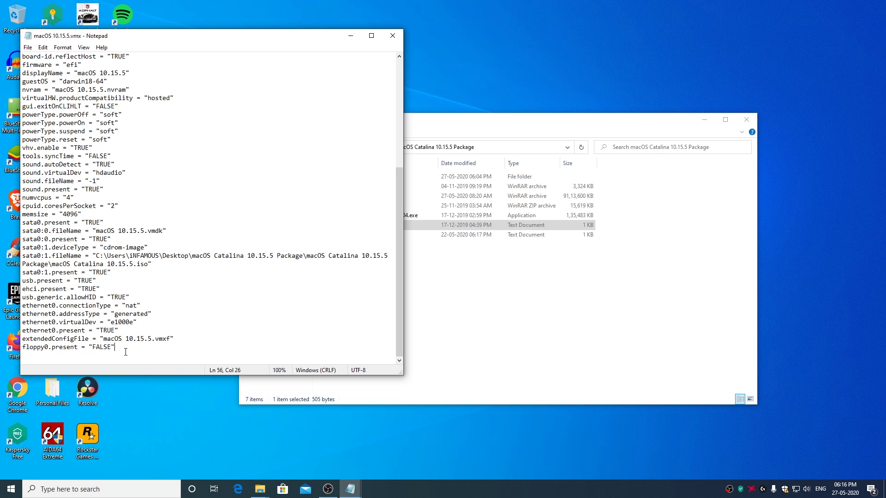
key("Return")
key("ctrl+v")
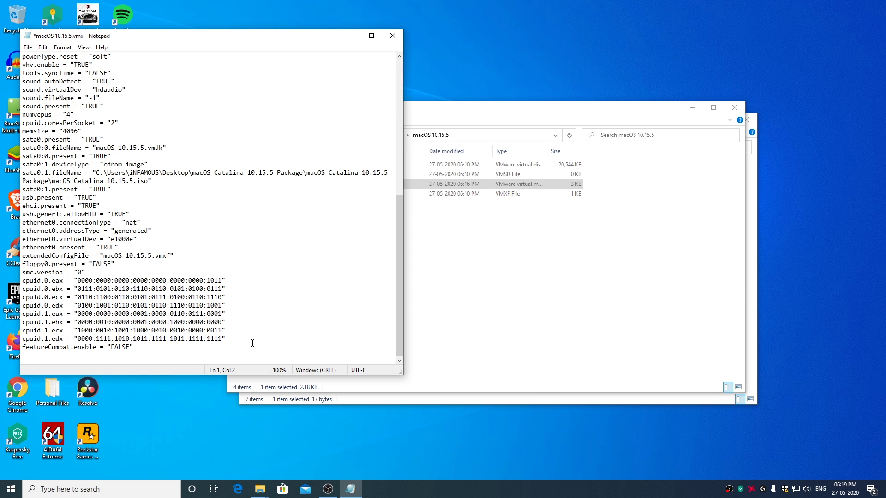
Change virtualHW.version from "16" to "10" and save the .vmx file.
scroll(253, 343, "up", 10)
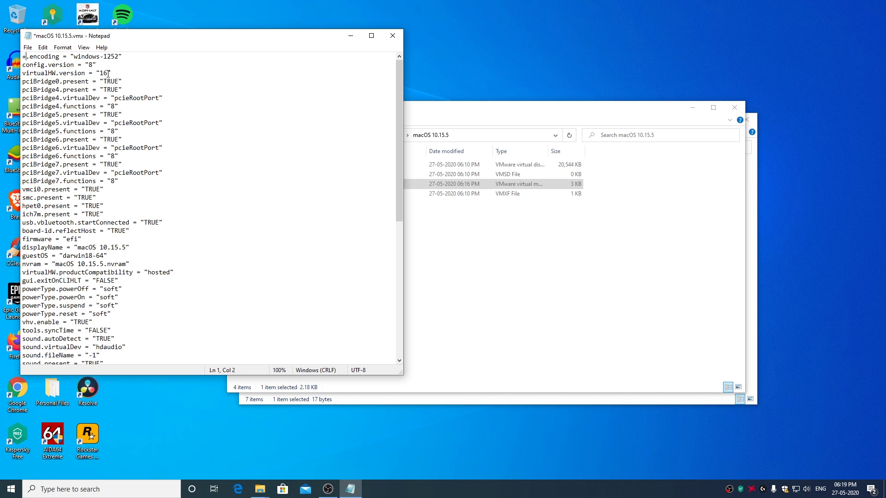
key("BackSpace")
type("0")
left_click(28, 48)
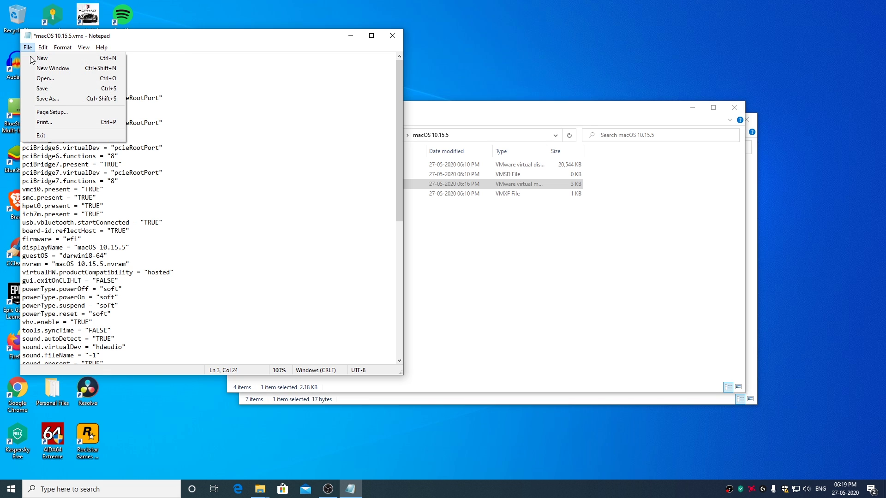
left_click(55, 89)
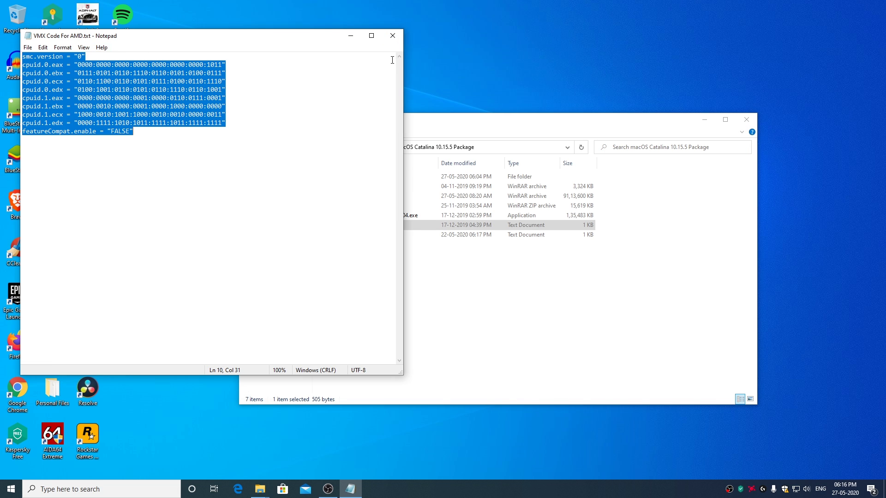
Close the AMD and Intel VMX code notes and both macOS package folder windows.
left_click(392, 35)
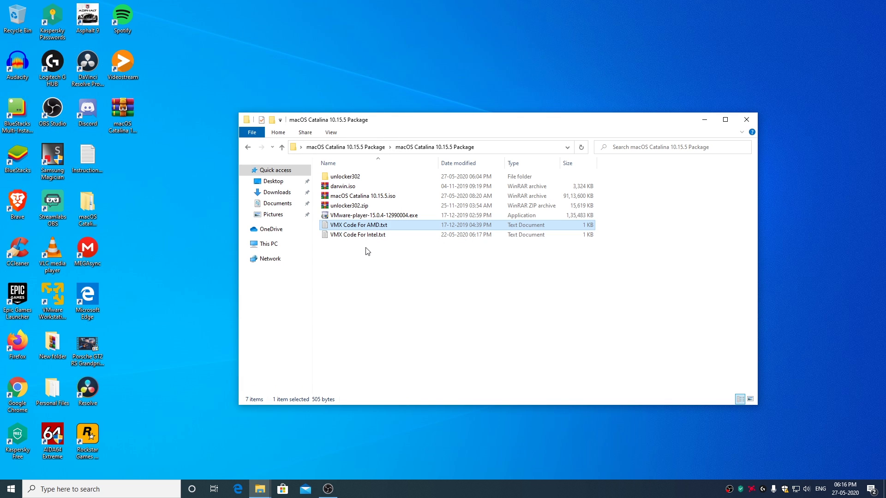
double_click(368, 234)
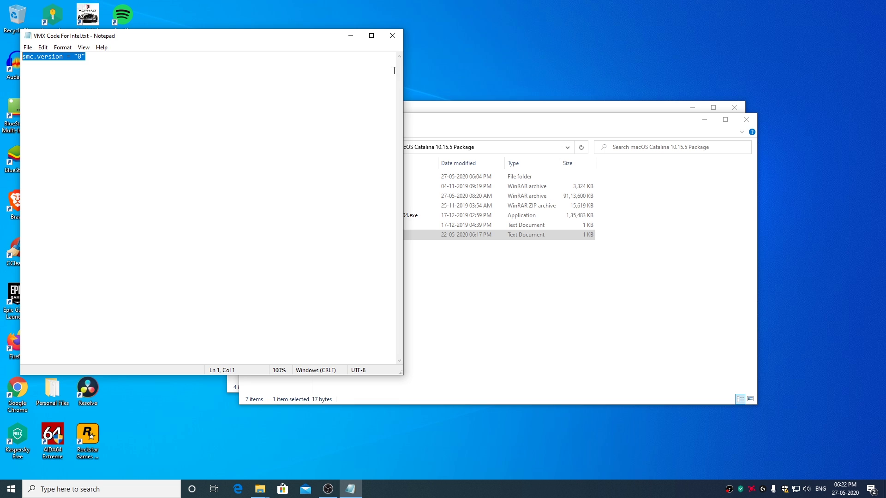
left_click(394, 38)
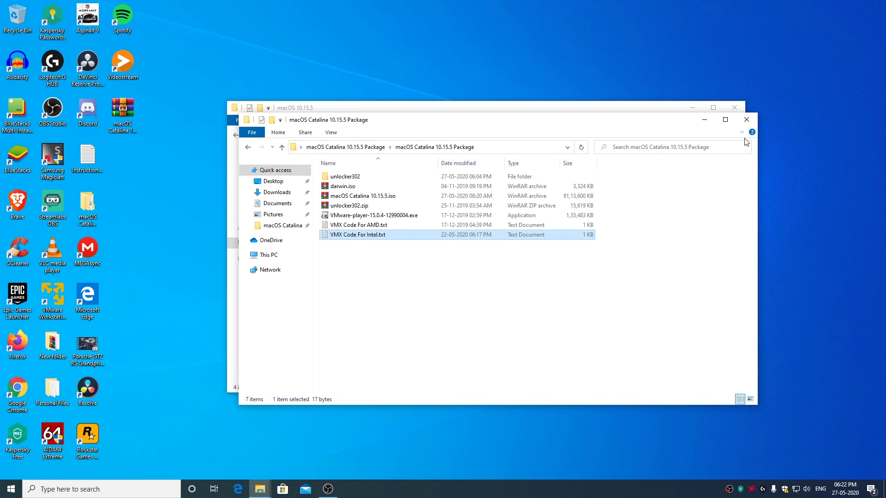
left_click(746, 120)
left_click(738, 111)
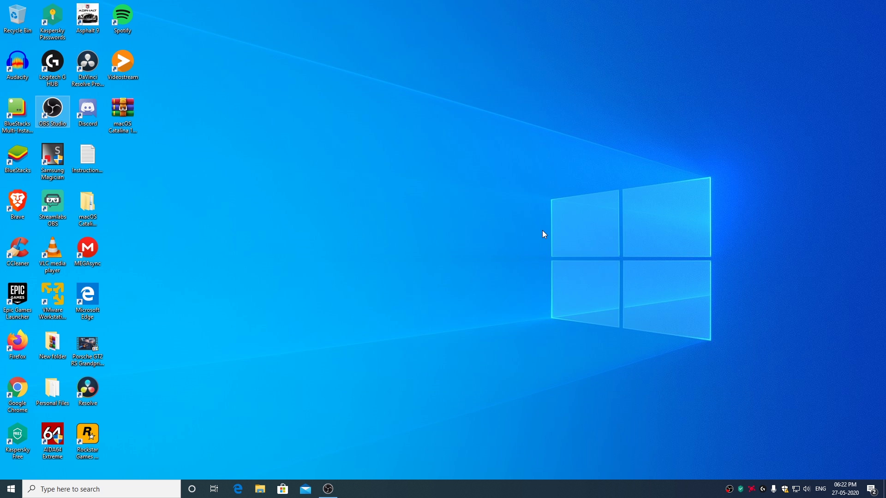
In the macOS 10.15.5 VM settings, set the guest OS to Microsoft Windows, Windows 10 x64.
left_click(58, 301)
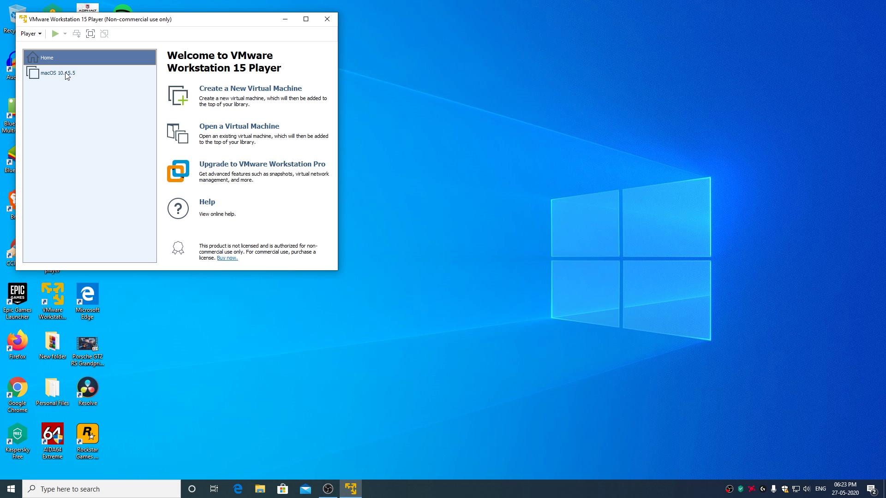
left_click(69, 77)
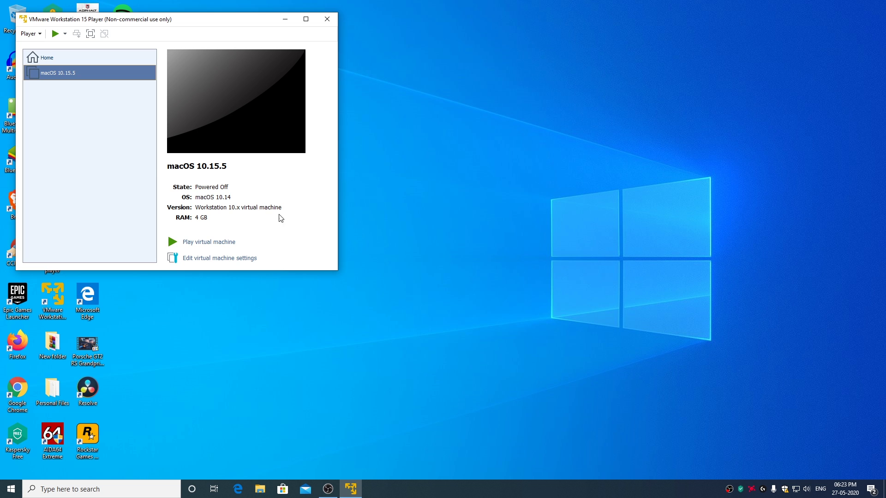
left_click(225, 260)
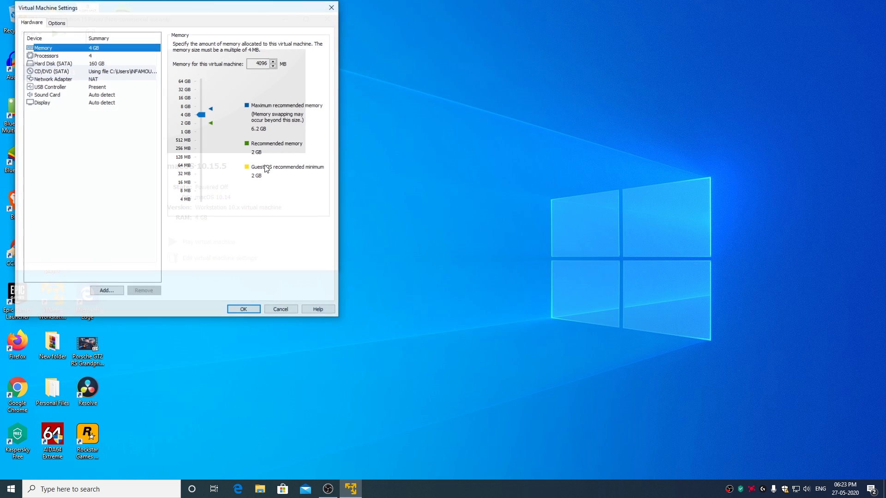
left_click(58, 23)
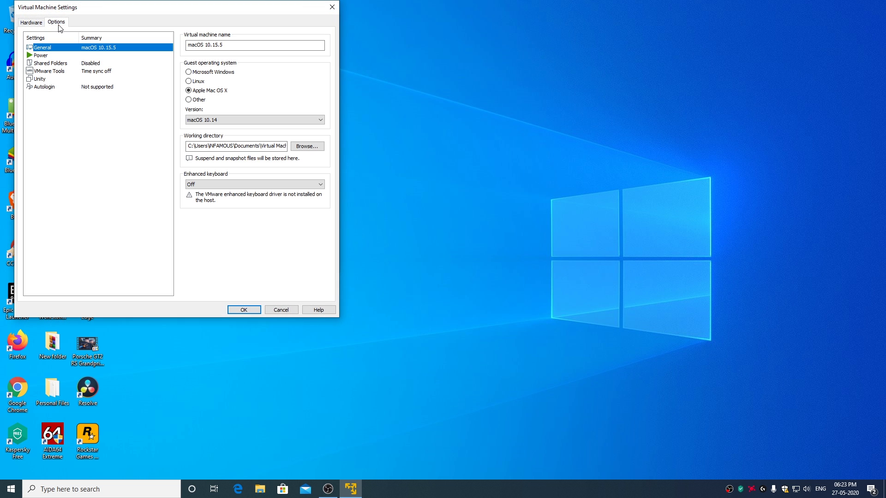
left_click(189, 73)
left_click(244, 310)
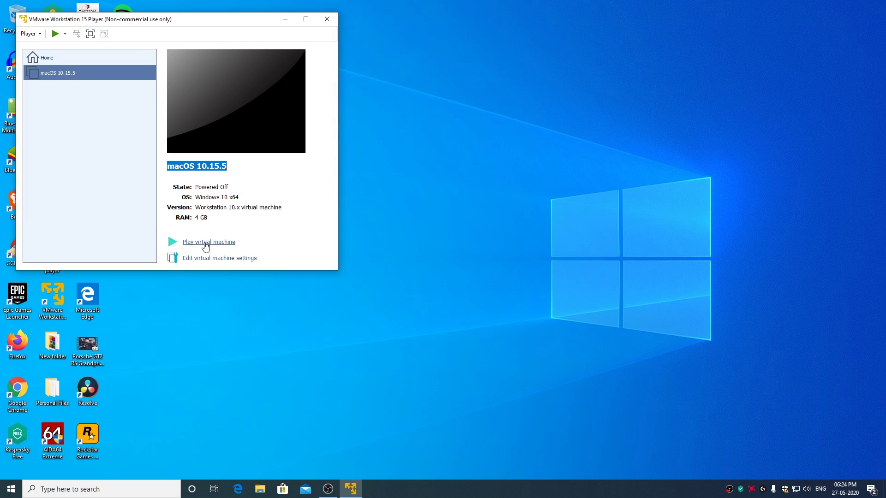
Power on the macOS 10.15.5 VM, dismiss the VMware Tools offer, and accept English.
left_click(206, 243)
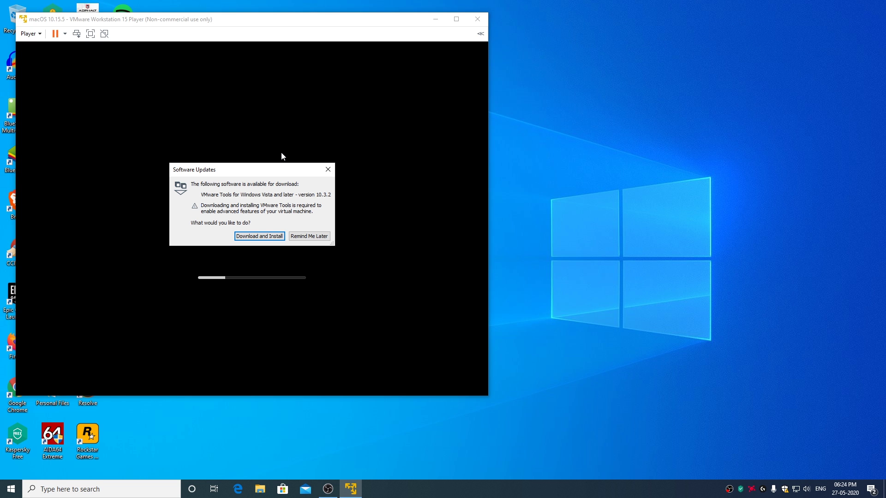
left_click(328, 170)
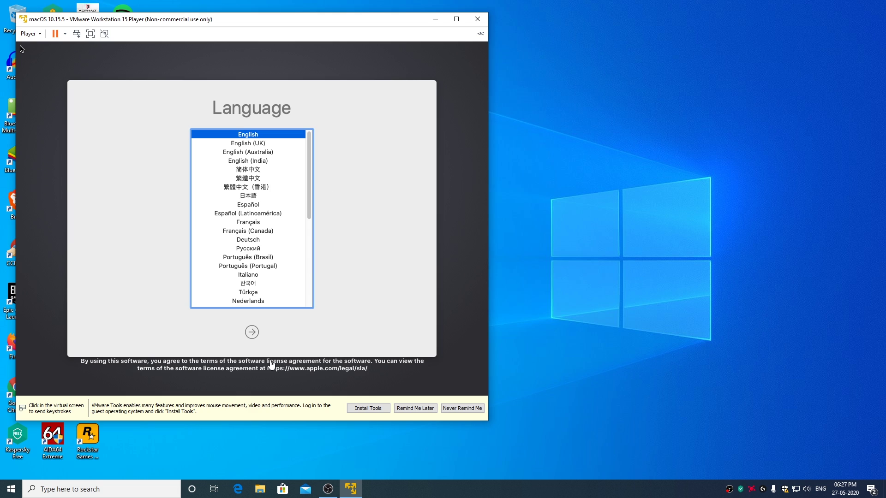
left_click(21, 49)
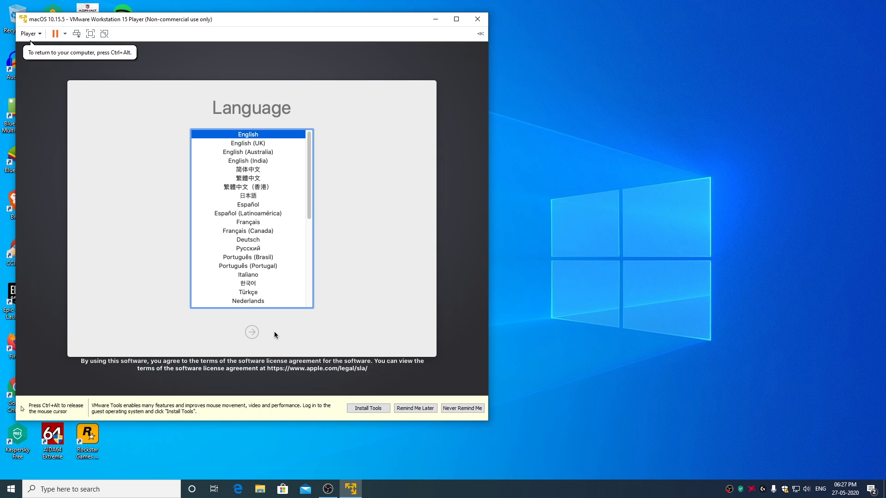
key("Return")
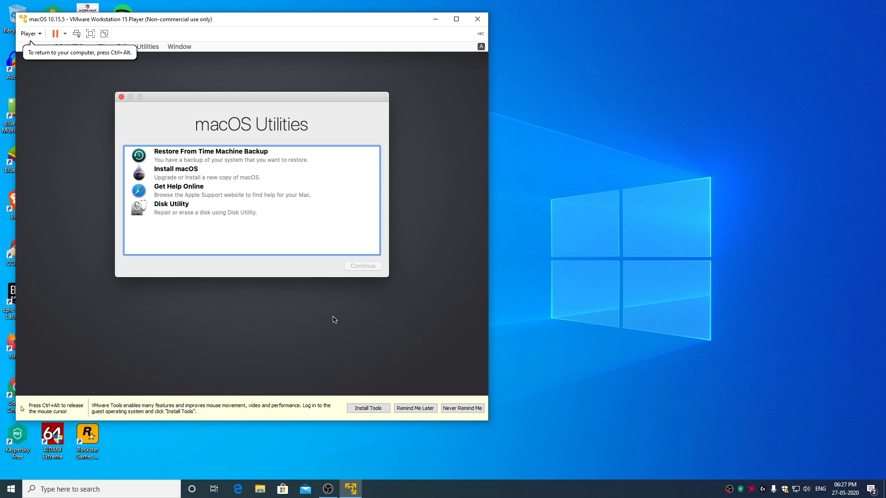
In Disk Utility, start erasing the VMware Virtual SATA Hard Drive Media disk.
double_click(186, 209)
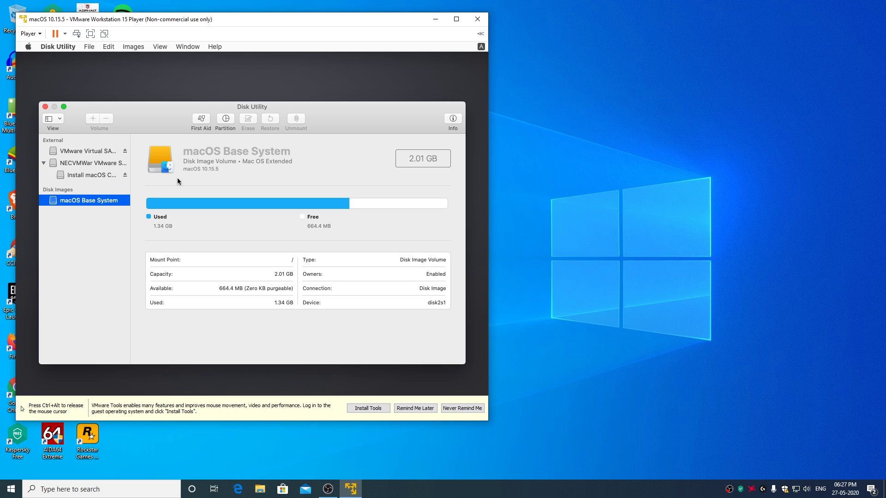
left_click(89, 152)
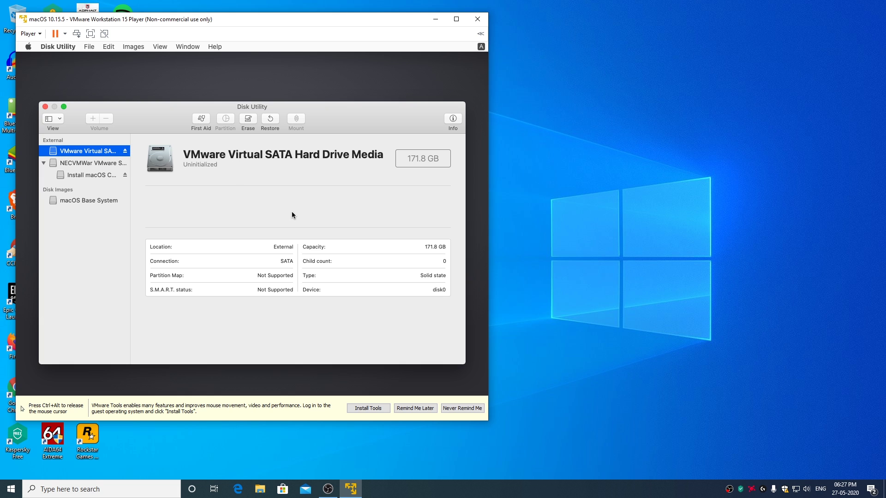
left_click(248, 124)
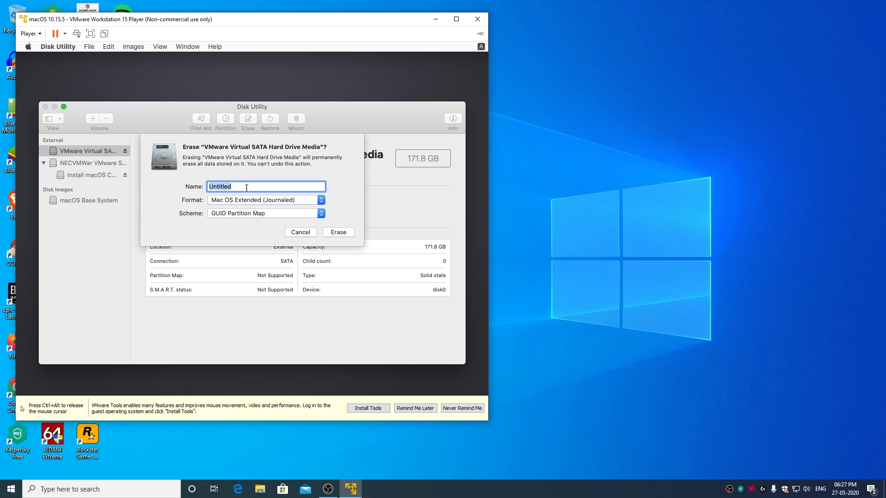
left_click(239, 188)
Connect the Logitech G710 keyboard to the VM via Removable Devices and accept the prompts.
key("ctrl+alt")
left_click(30, 35)
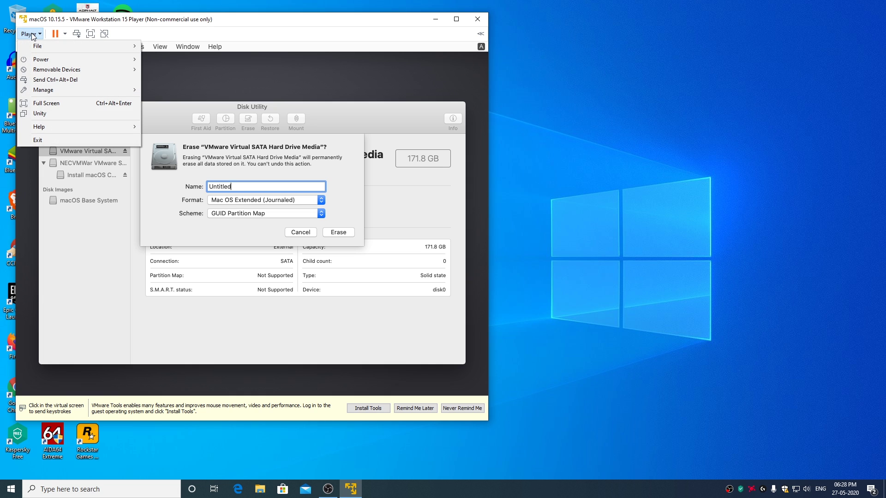
mouse_move(77, 70)
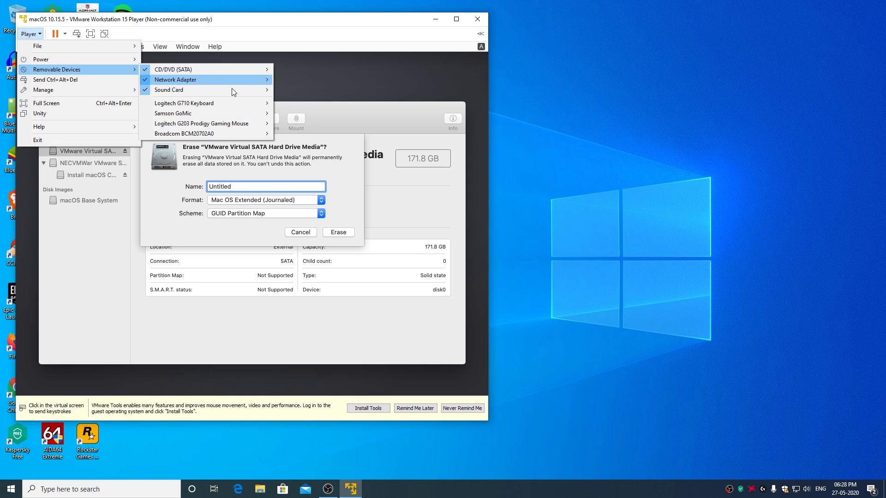
mouse_move(204, 103)
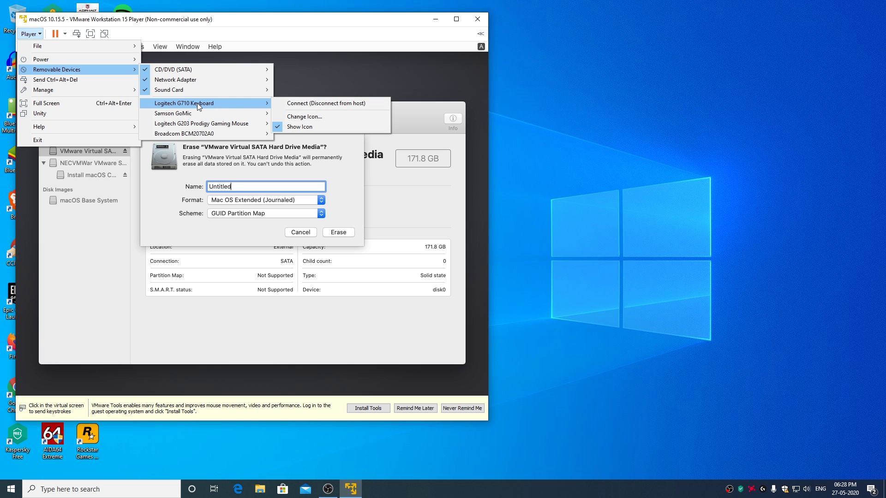
left_click(328, 105)
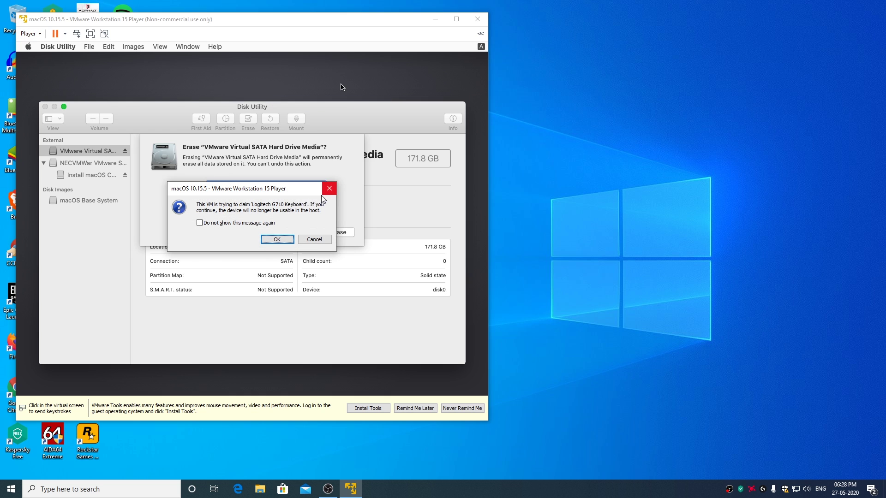
left_click(276, 239)
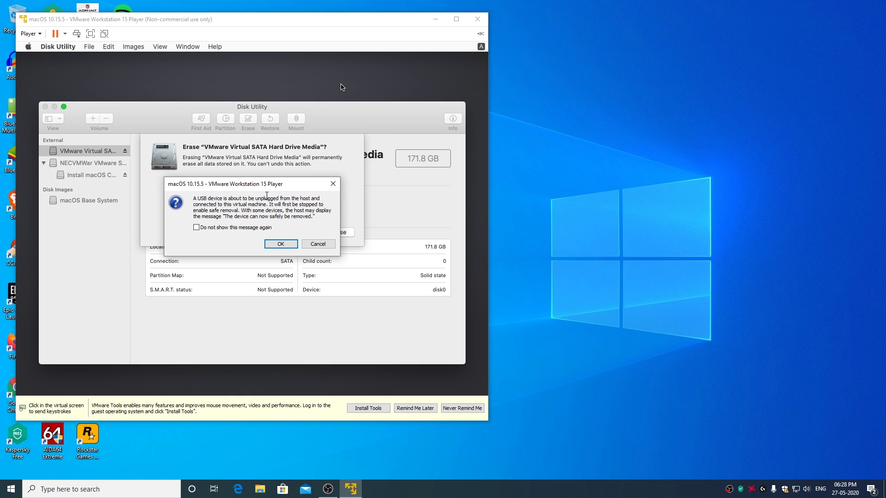
left_click(281, 244)
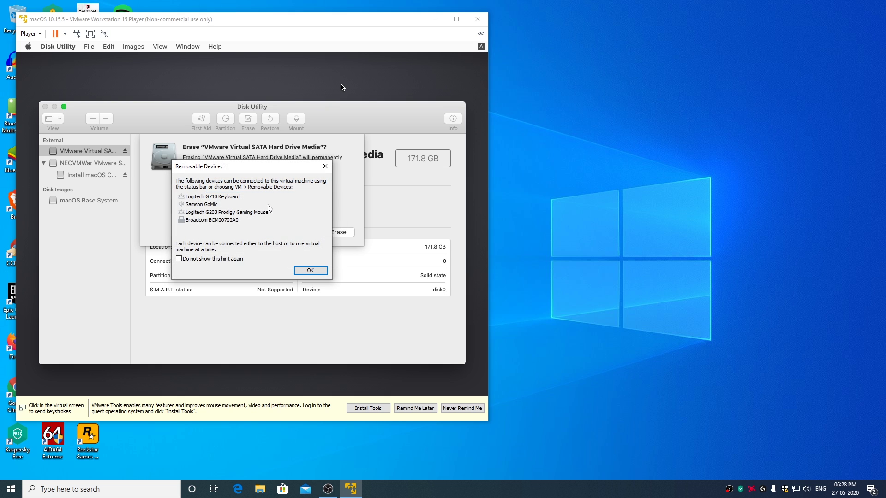
Name the volume macOS Catalina HDD, erase the disk, and quit Disk Utility.
left_click(325, 168)
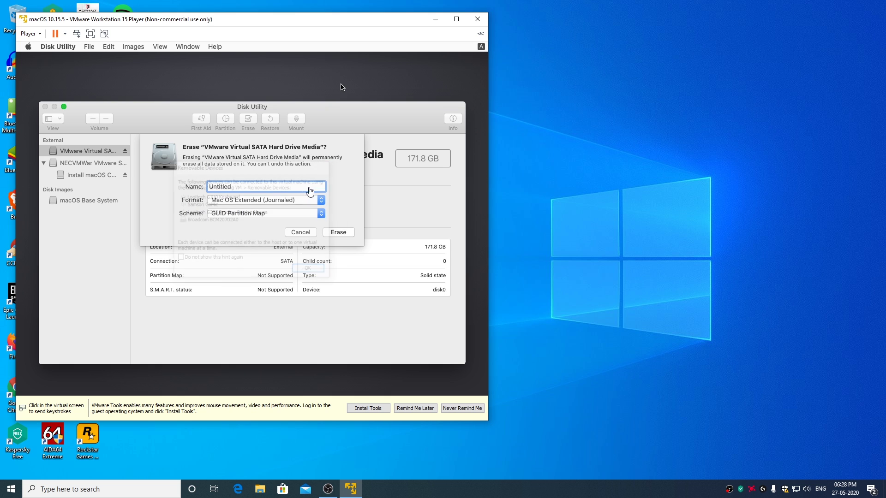
left_click(233, 187)
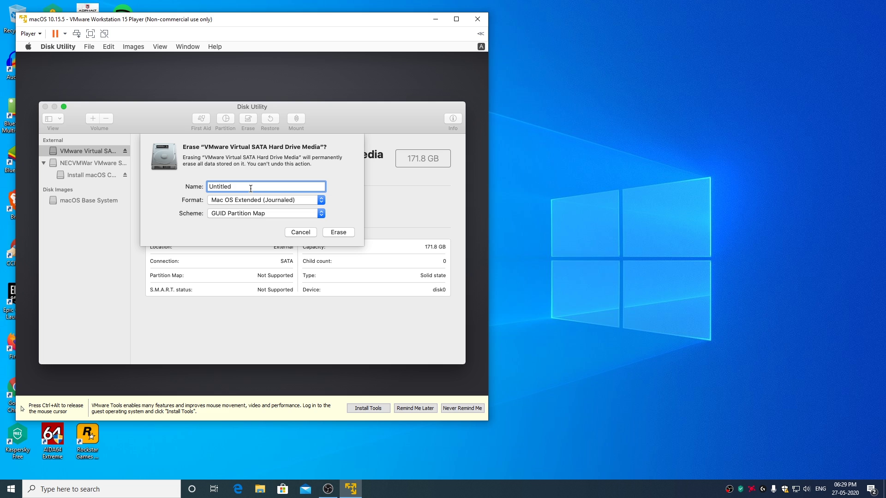
key("BackSpace")
key("BackSpace")
key("BackSpace")
key("BackSpace")
key("BackSpace")
key("BackSpace")
key("BackSpace")
key("BackSpace")
type("macOS Catalina HDD")
left_click(344, 234)
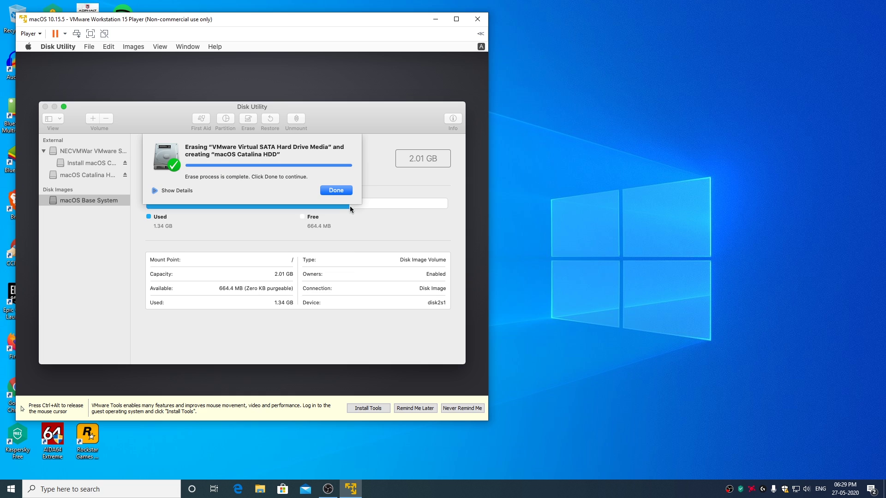
left_click(337, 190)
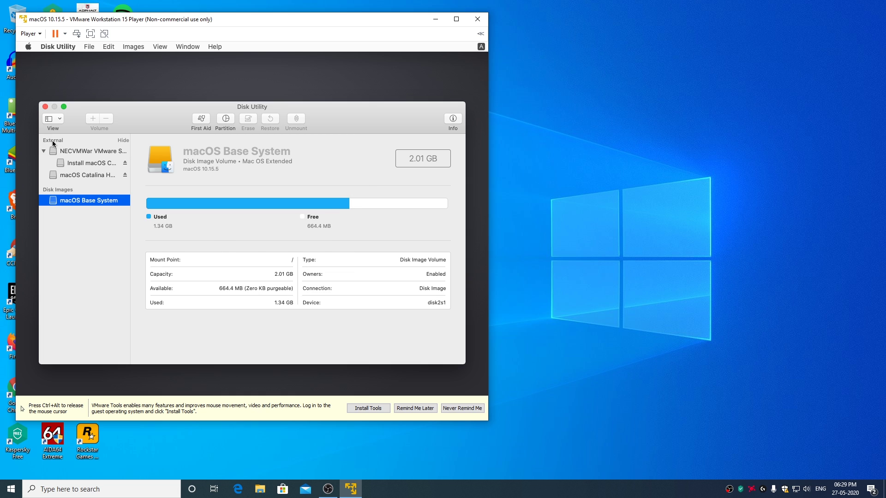
left_click(46, 108)
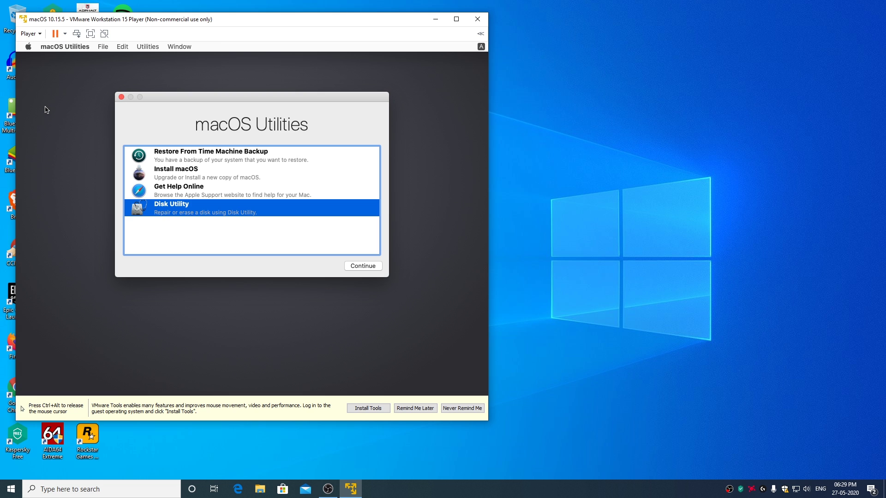
Choose Install macOS, agree to the licence, and install onto macOS Catalina HDD.
left_click(179, 175)
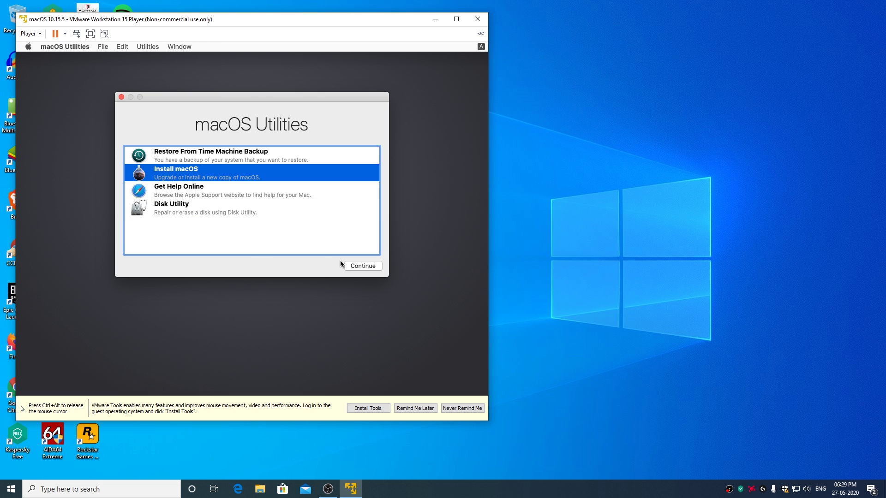
left_click(363, 266)
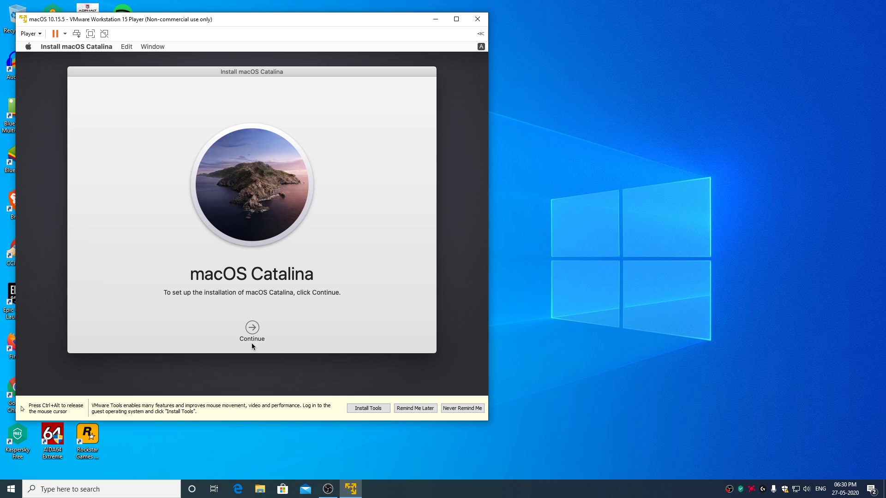
left_click(252, 328)
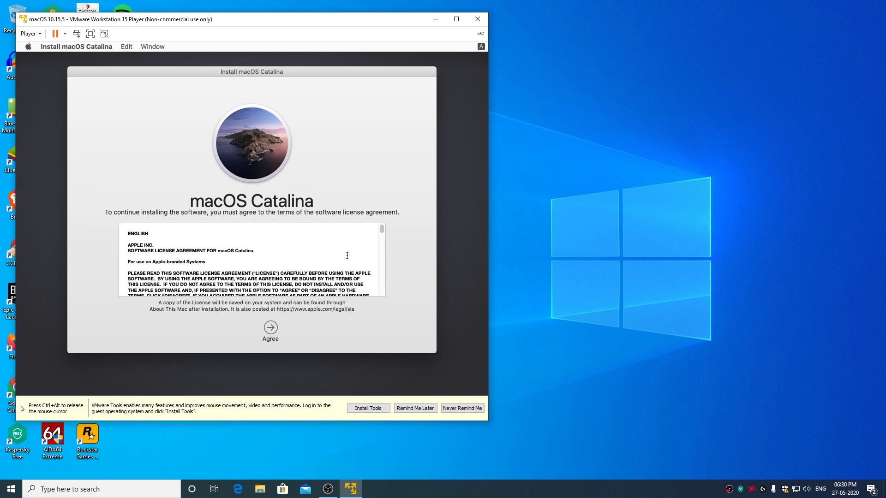
left_click(273, 329)
left_click(325, 122)
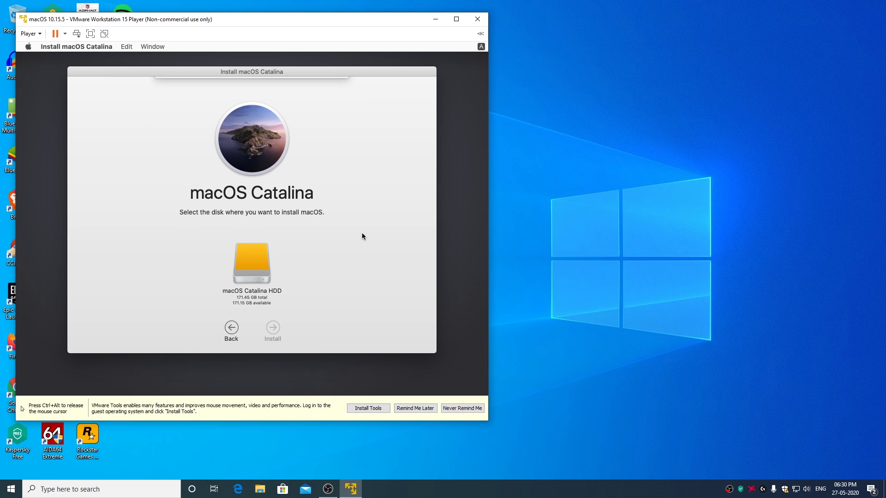
left_click(254, 267)
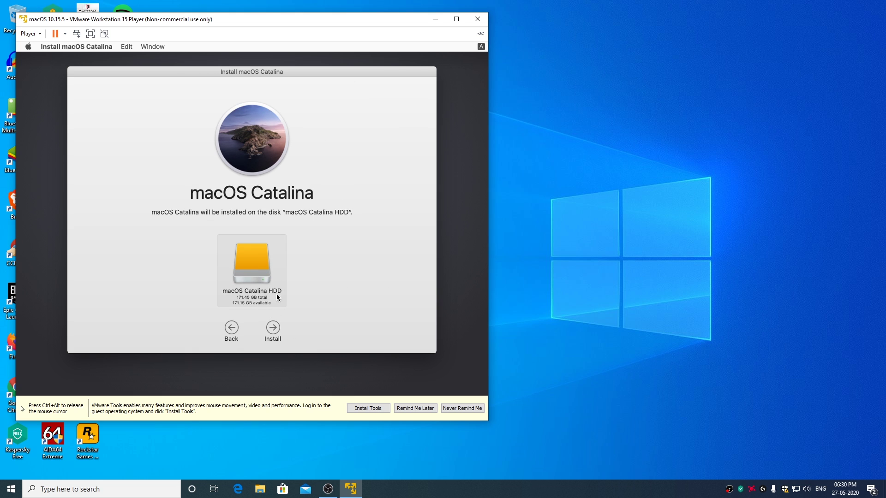
left_click(273, 329)
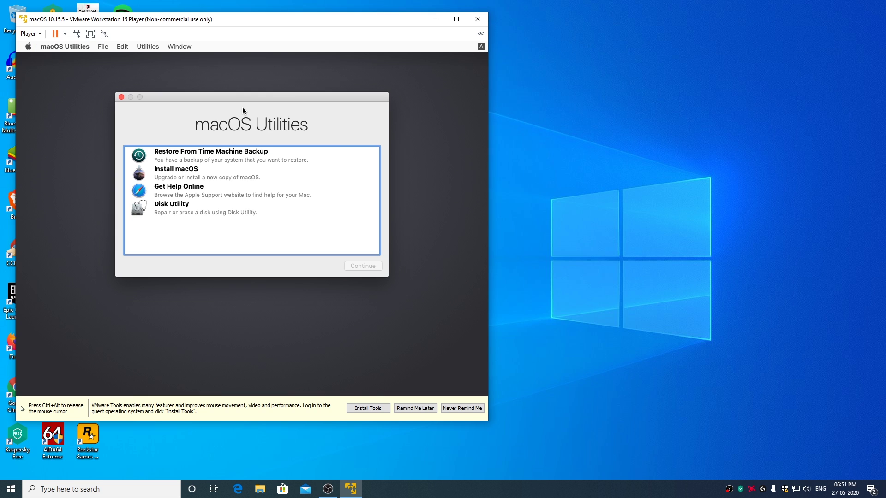
Shut down the macOS guest from the Player Power menu and confirm the power-off.
key("ctrl+alt")
left_click(31, 34)
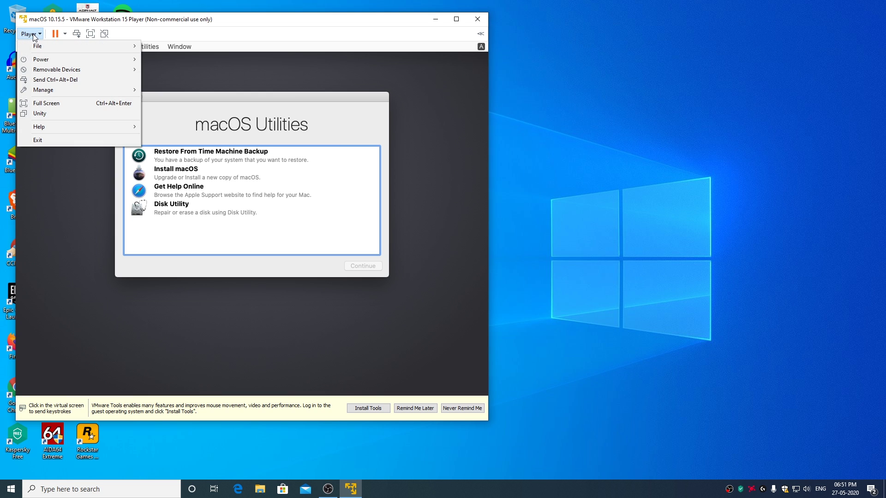
mouse_move(131, 60)
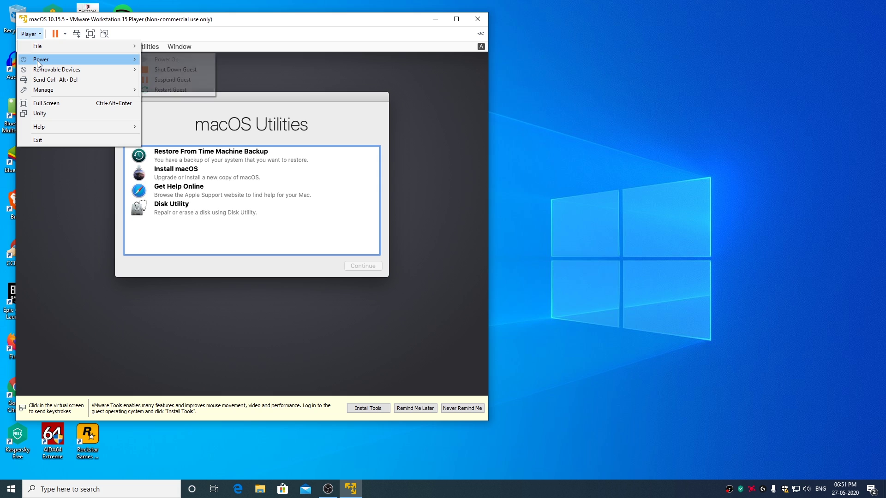
left_click(192, 71)
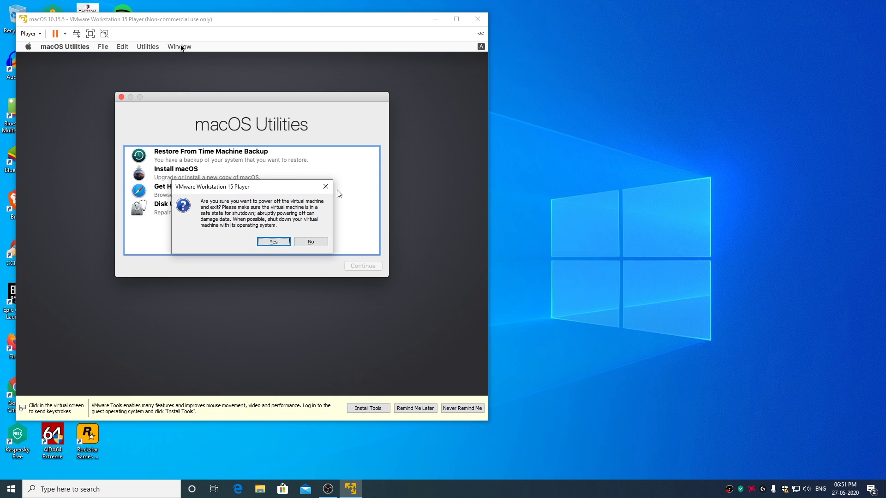
left_click(280, 241)
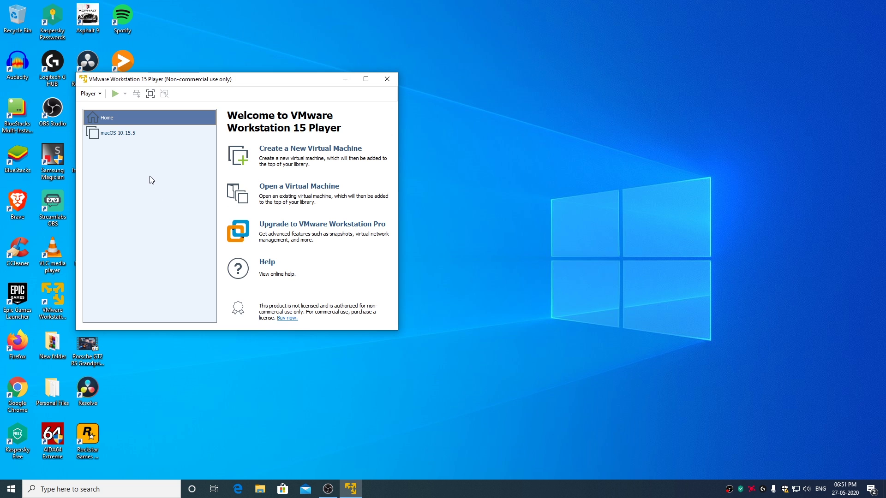
Set the VM's guest OS back to Apple Mac OS X, version macOS 10.14, and save.
left_click(124, 137)
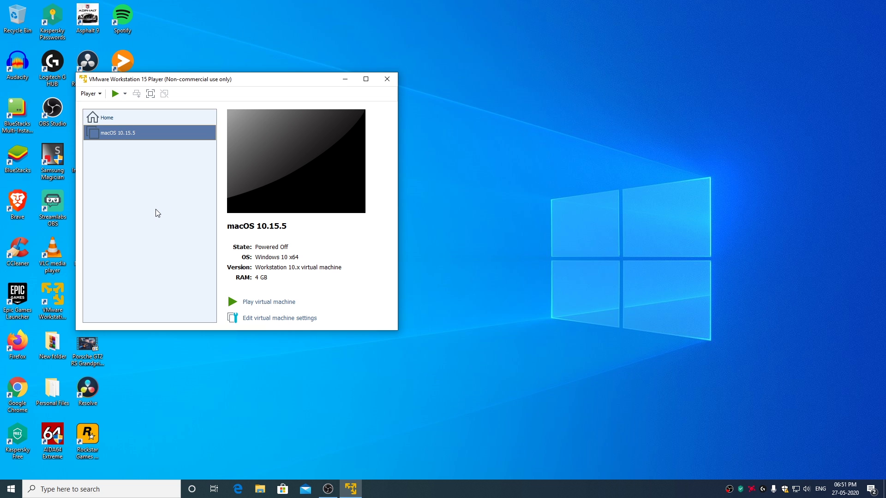
left_click(276, 318)
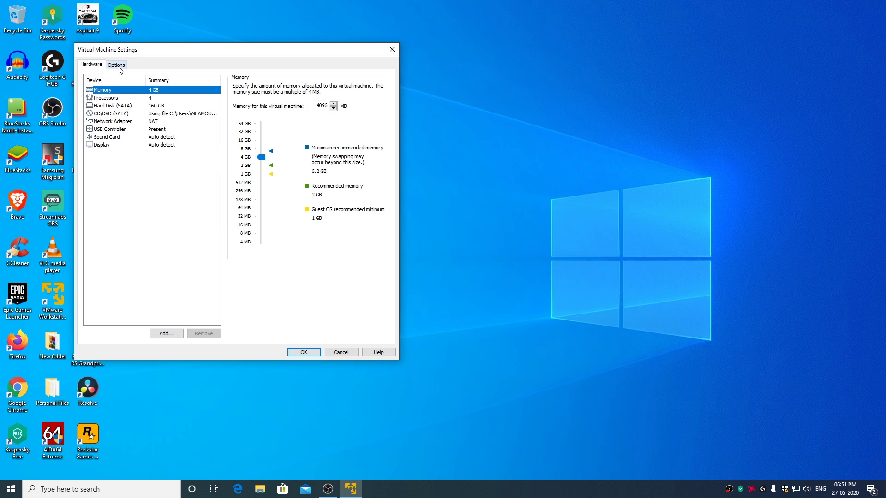
left_click(116, 65)
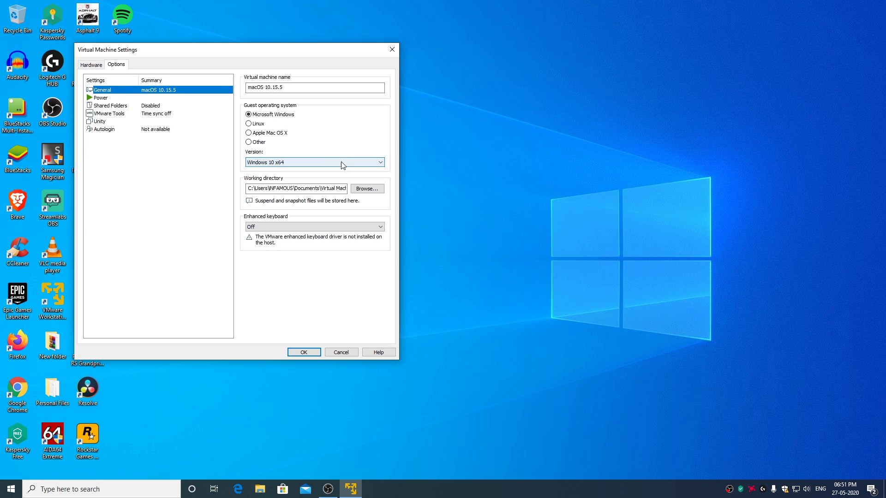
left_click(250, 133)
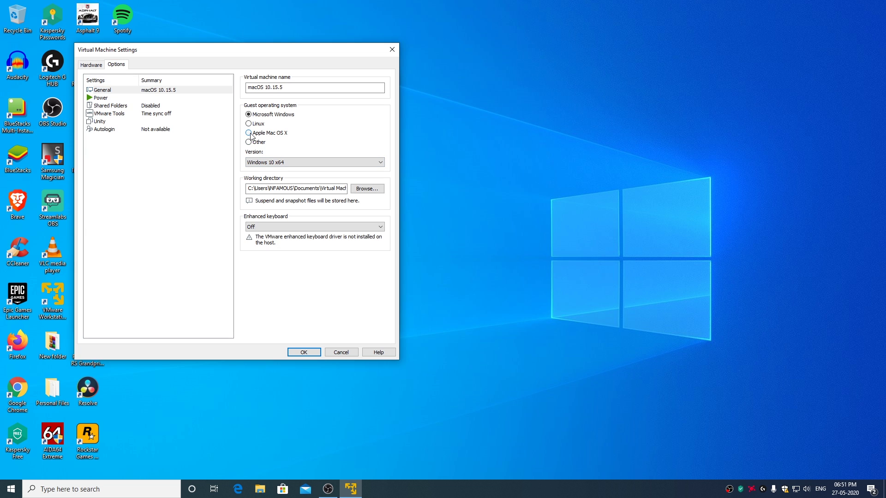
left_click(293, 162)
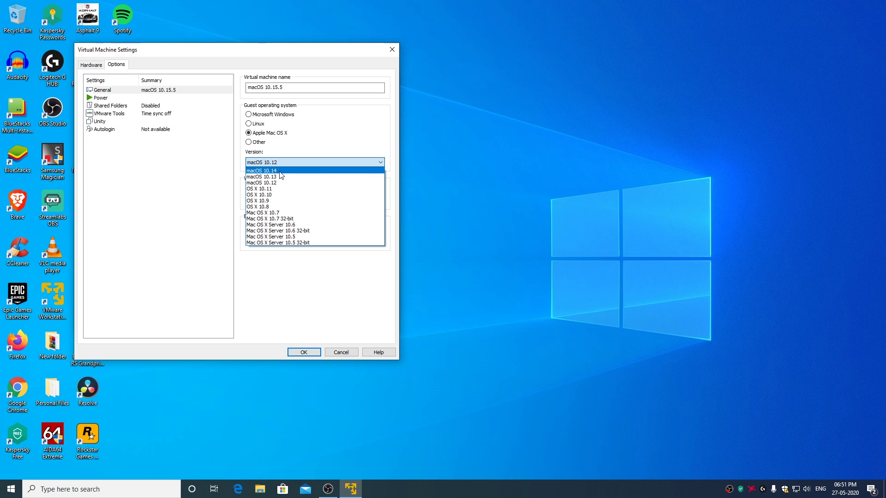
left_click(276, 171)
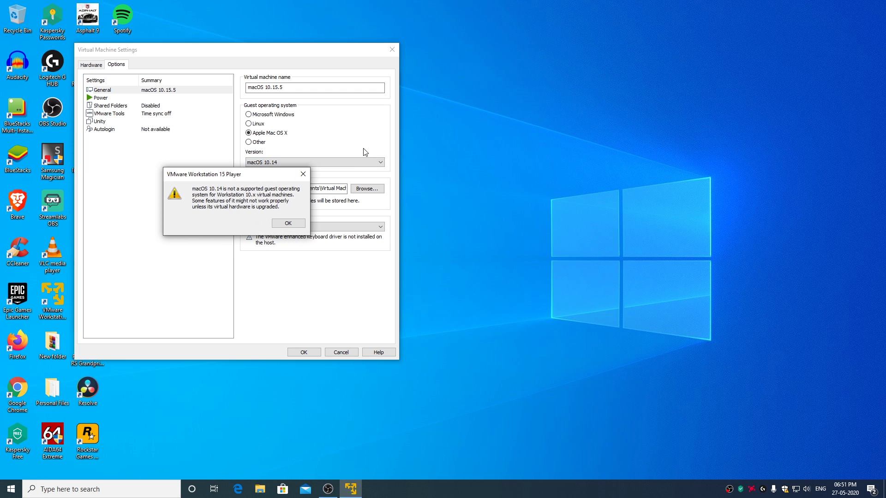
left_click(288, 224)
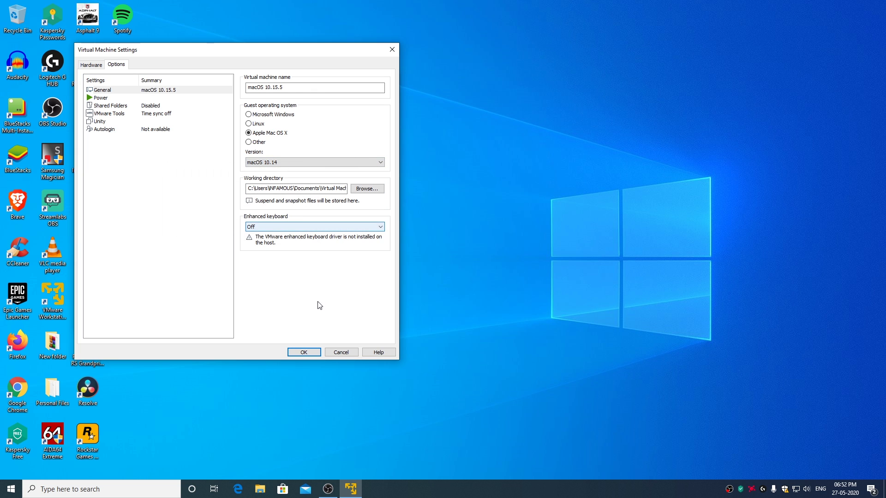
left_click(303, 354)
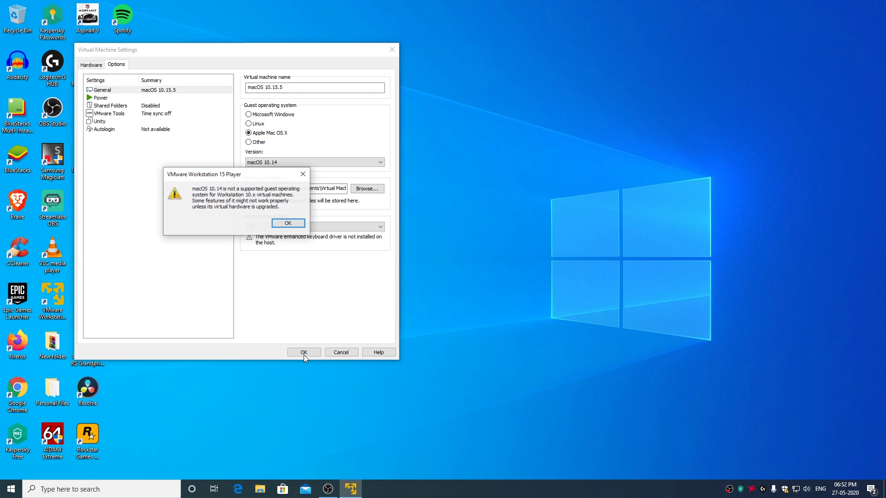
left_click(289, 225)
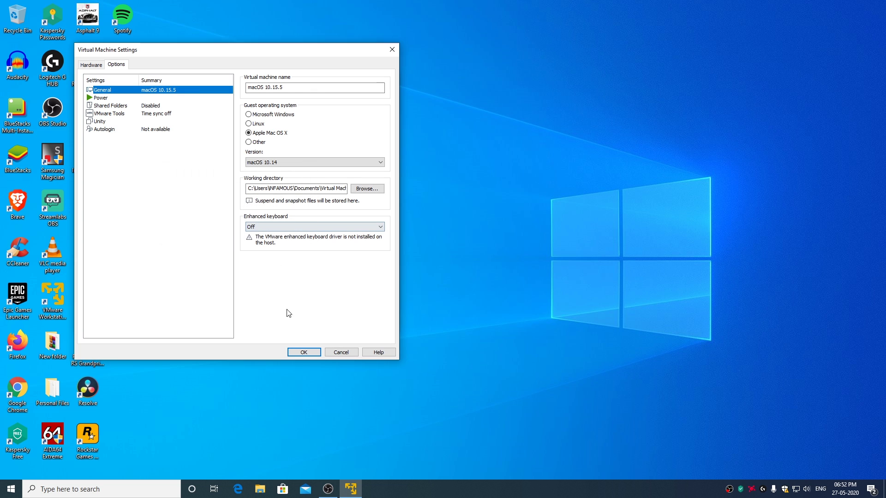
left_click(304, 352)
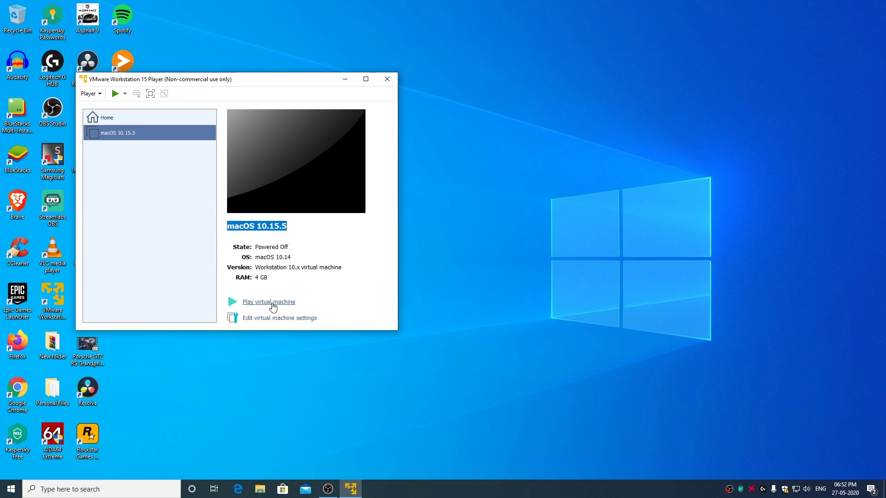
Start the macOS virtual machine and choose United States as the country.
left_click(272, 302)
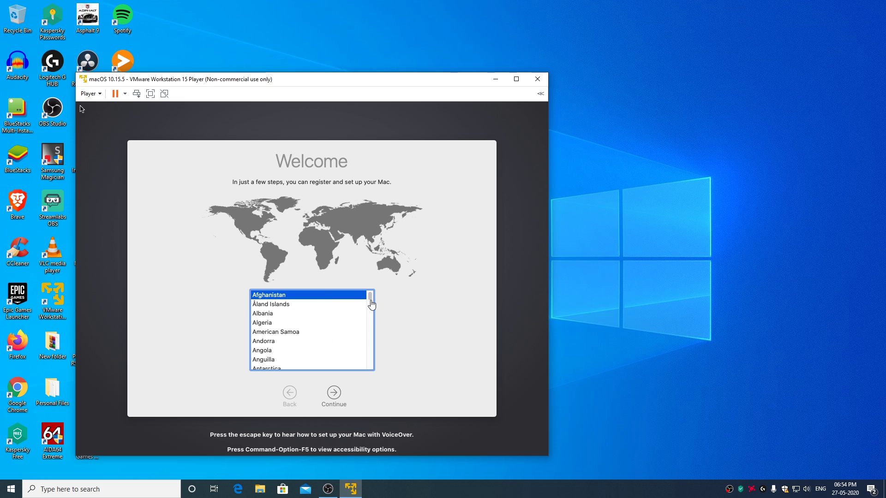
left_click_drag(370, 299, 367, 369)
scroll(288, 334, "up", 2)
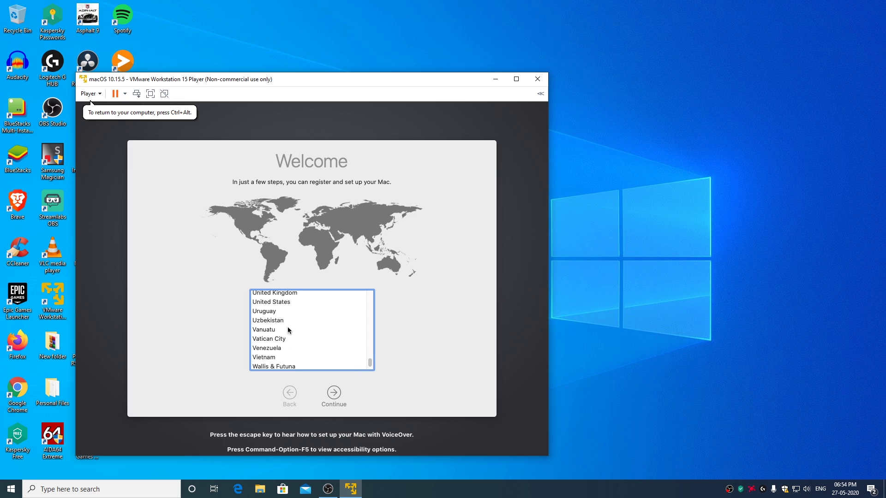
left_click(282, 302)
left_click(289, 302)
left_click(333, 392)
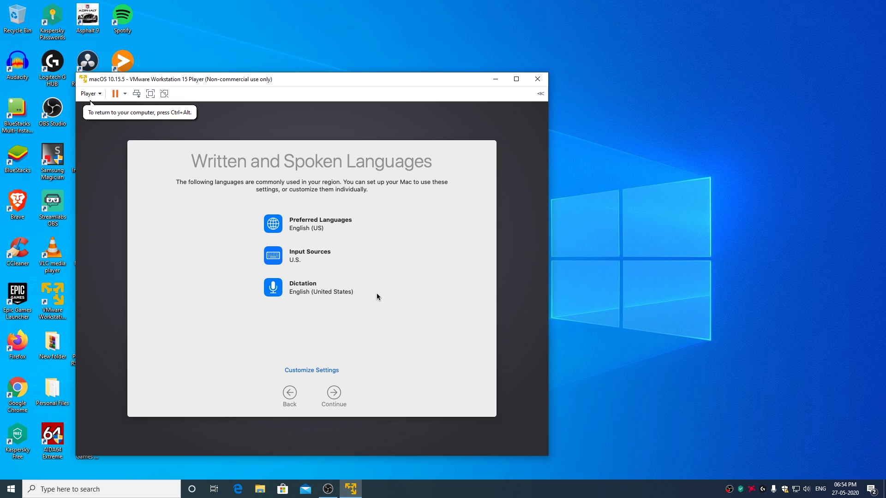
Keep the default languages, pass the privacy notice, and transfer no information.
left_click(334, 395)
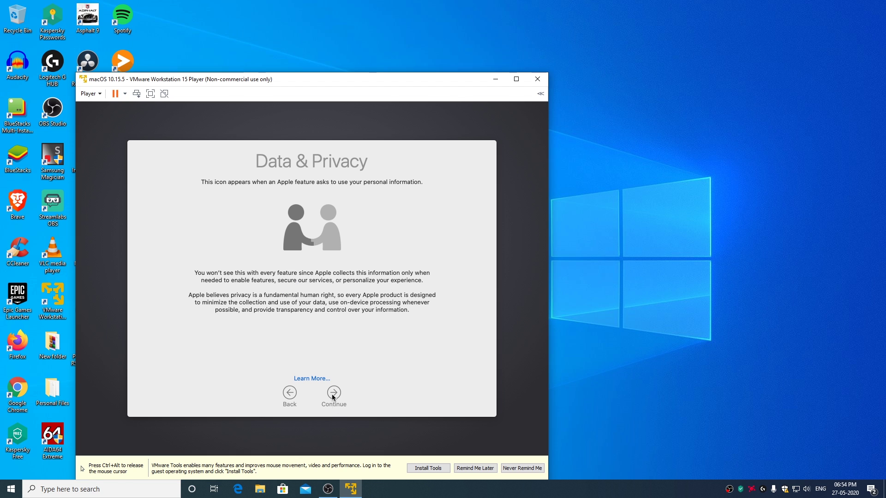
left_click(332, 394)
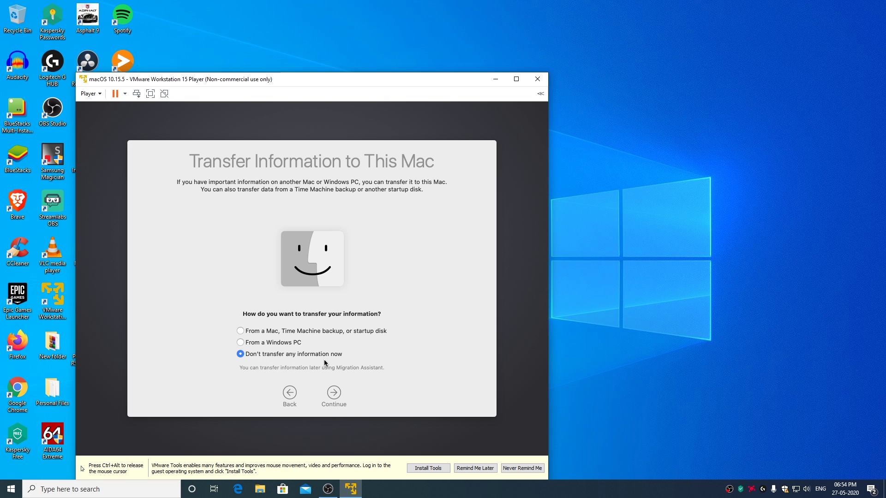
left_click(335, 395)
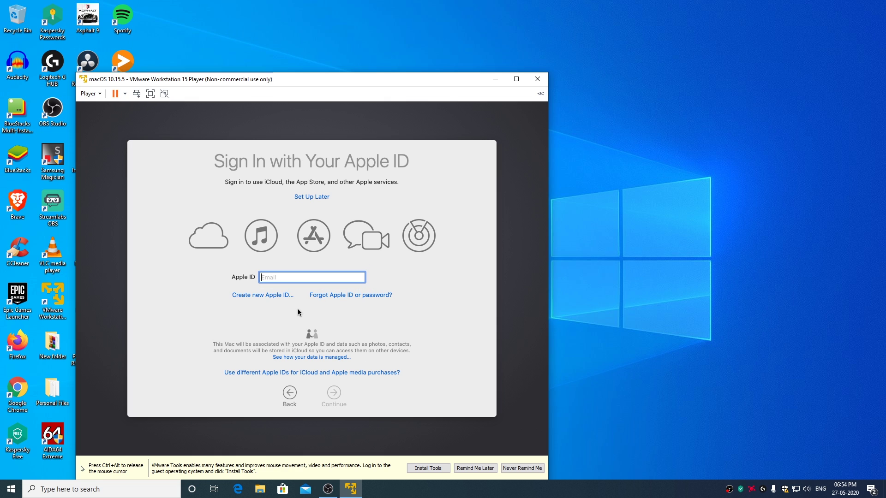
Skip the Apple ID sign-in and agree to the macOS terms and software licence.
left_click(313, 198)
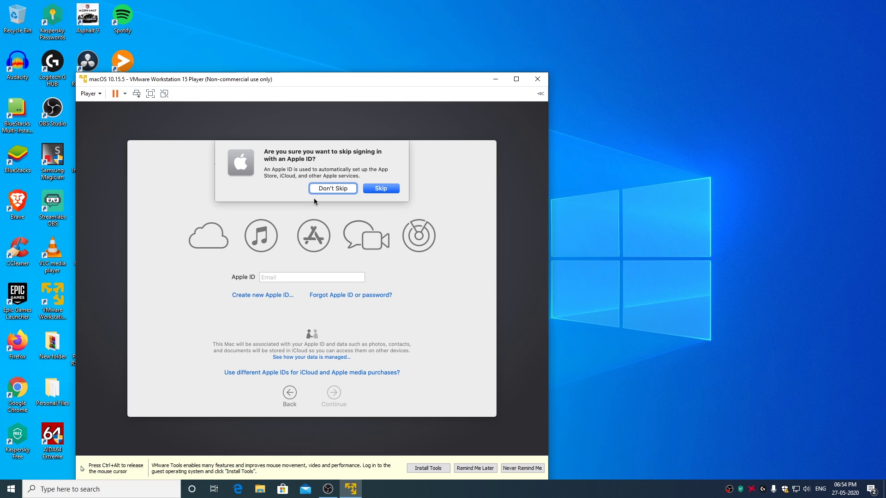
left_click(385, 190)
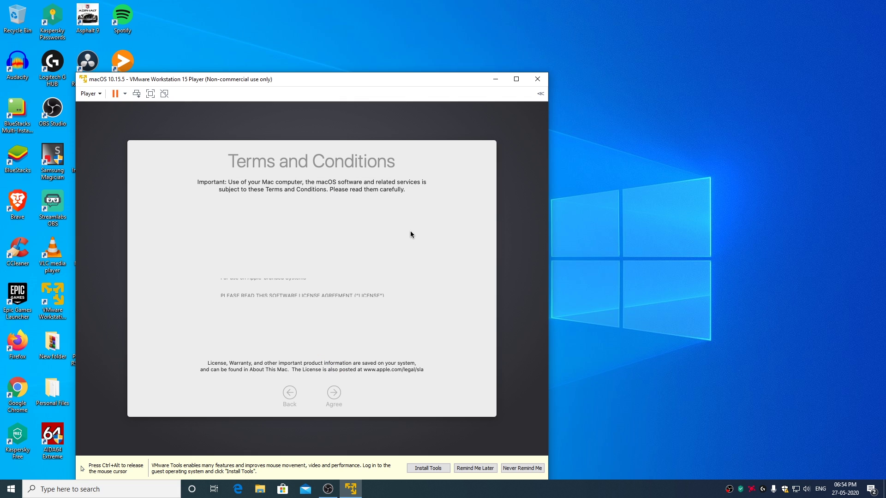
left_click(338, 394)
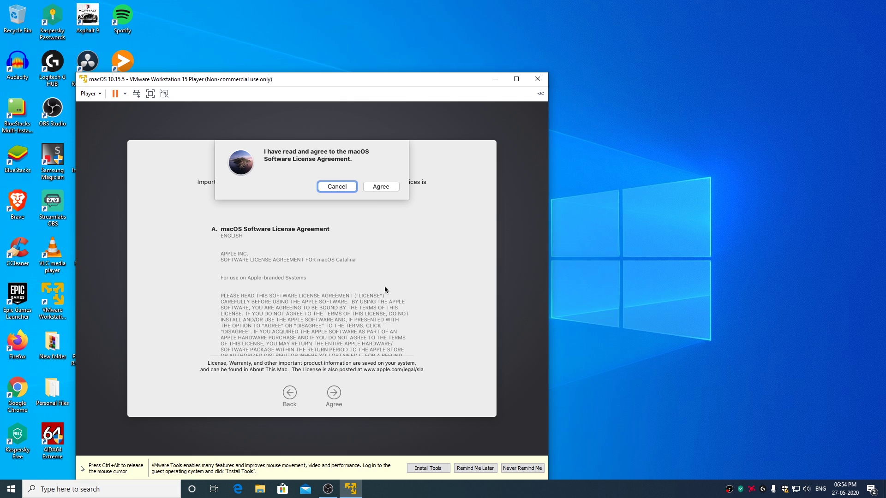
left_click(379, 188)
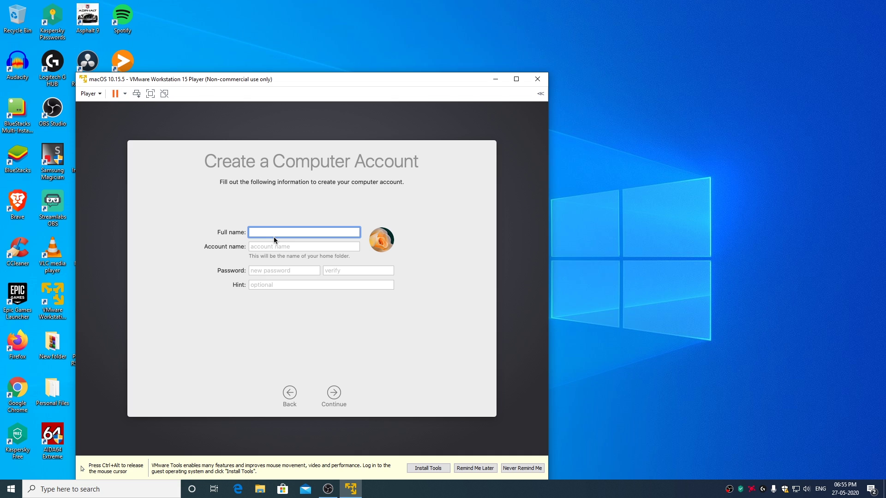
Enter the account's full name, keep the auto-filled account name, and type the account password.
type("AmpedUptech")
left_click(278, 247)
left_click(279, 271)
type("1234")
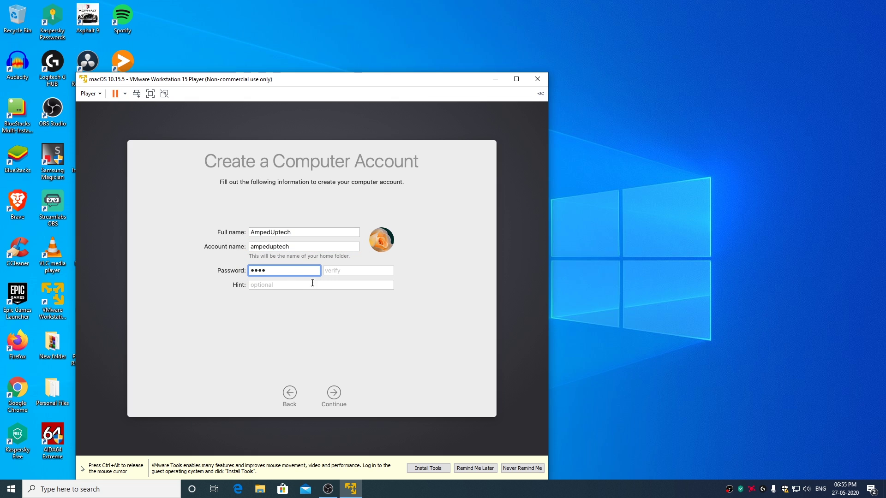
key("Tab")
Verify the password, create the account, customise settings, decline Location Services, and keep the time zone.
type("1234")
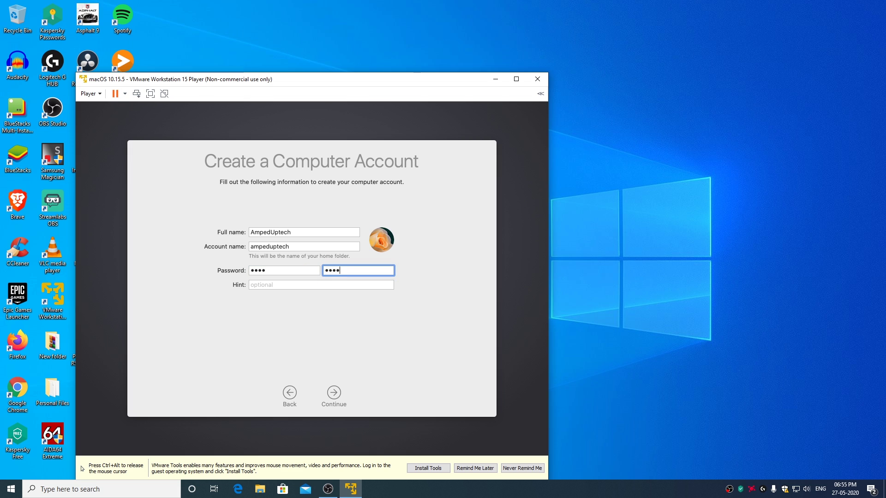
left_click(336, 396)
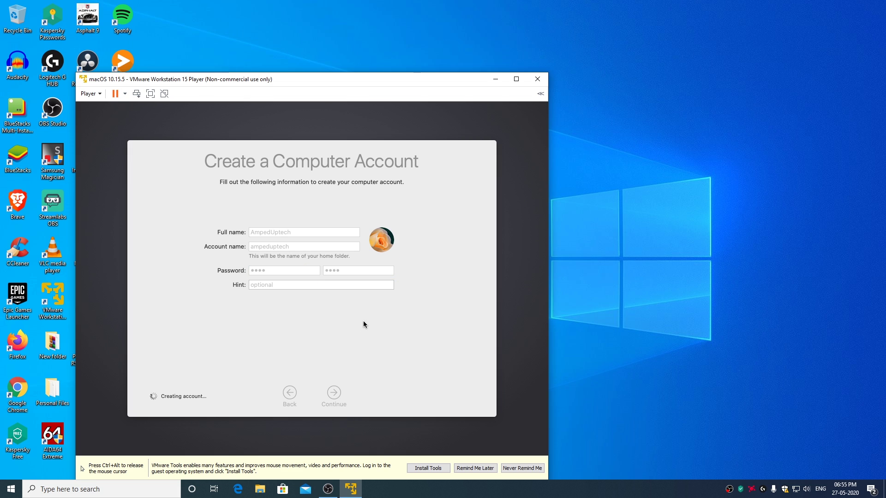
left_click(317, 371)
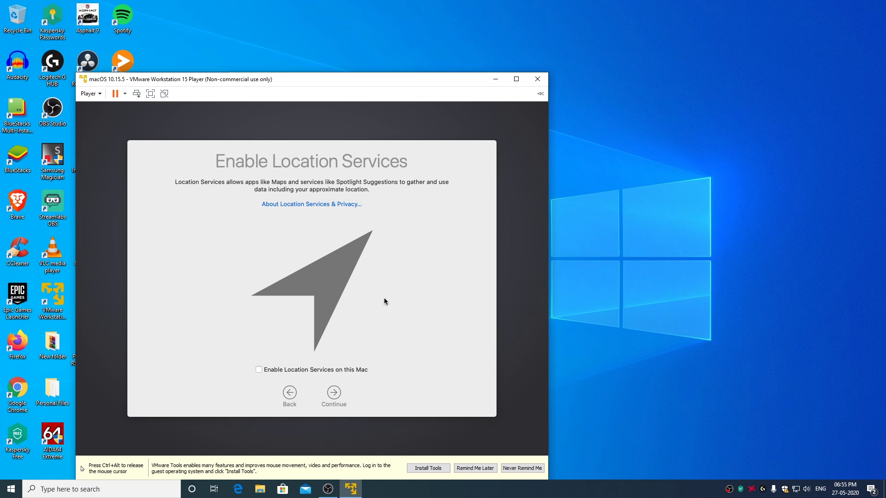
left_click(335, 391)
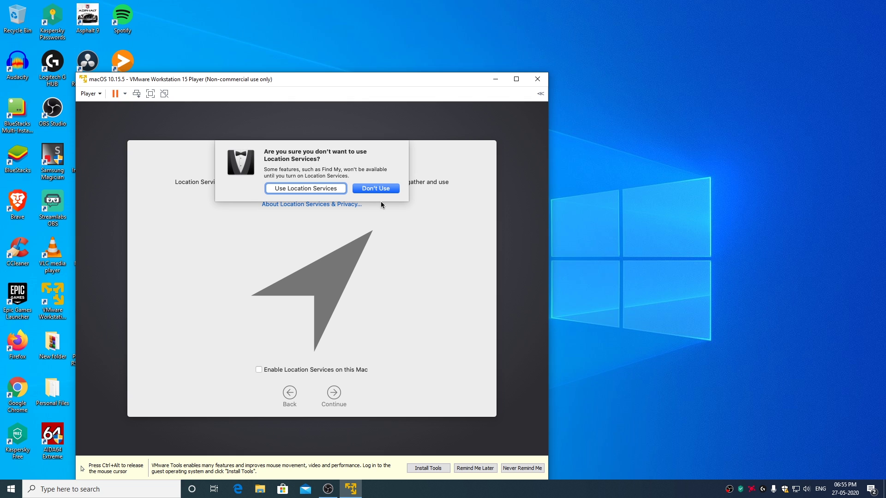
left_click(381, 190)
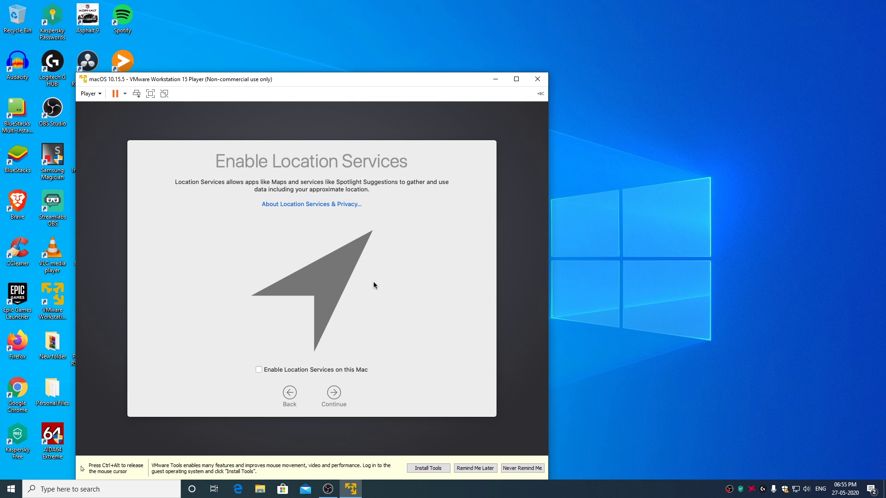
left_click(336, 391)
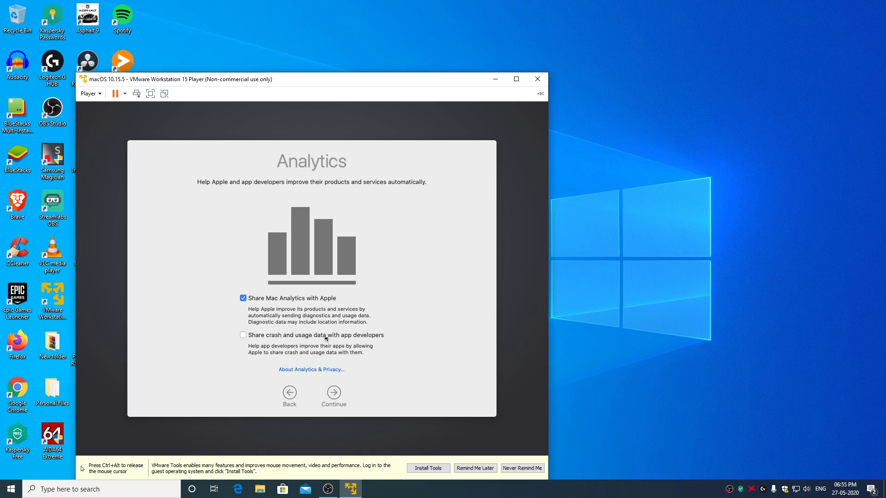
Turn off Mac analytics sharing, postpone Screen Time and Siri, and choose the Dark appearance.
left_click(244, 298)
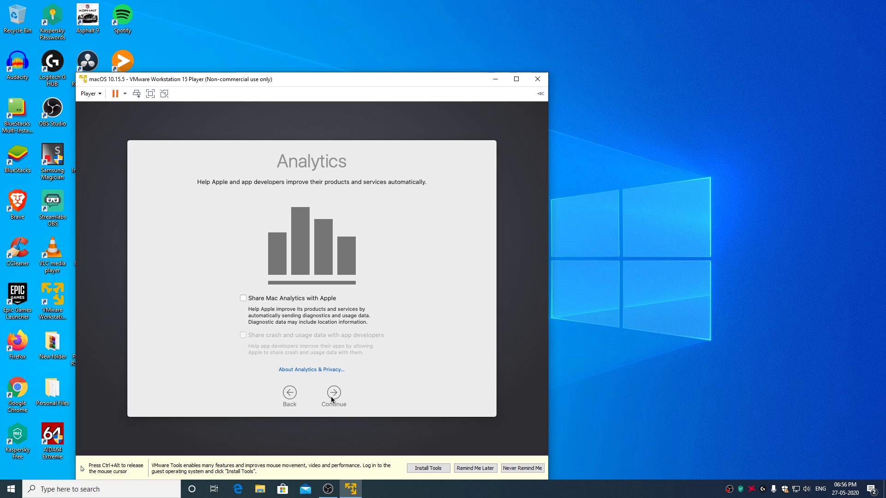
left_click(333, 394)
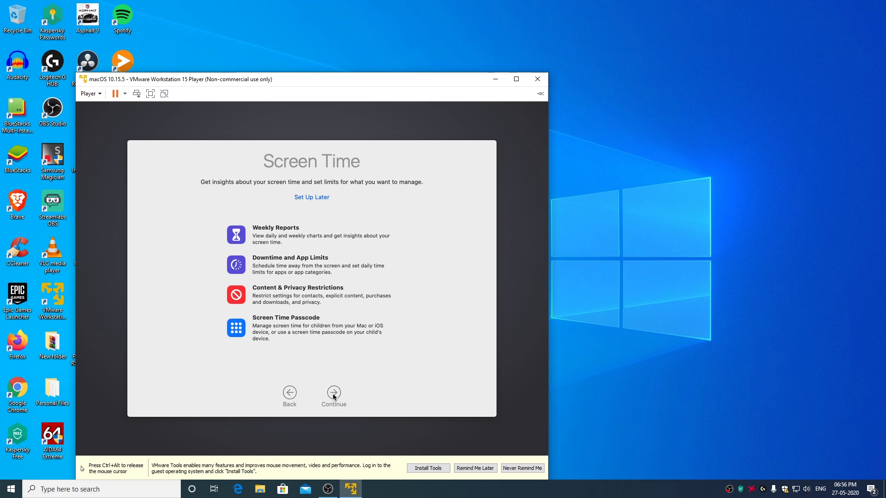
left_click(316, 199)
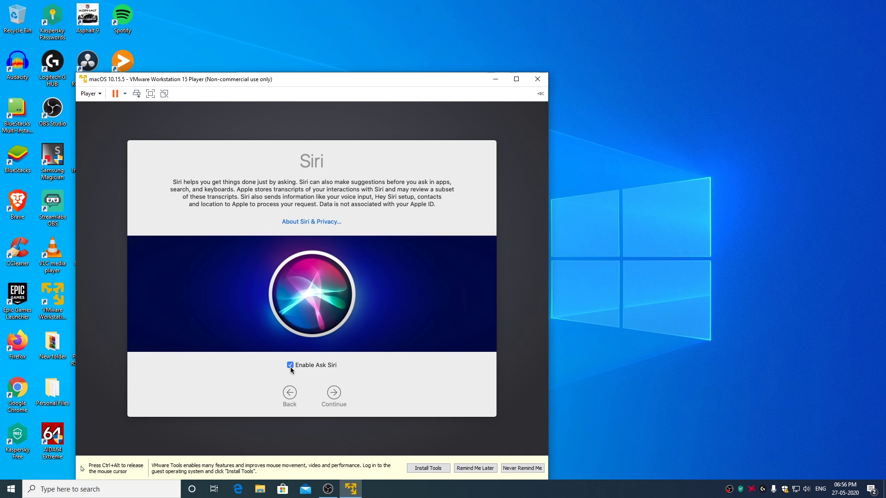
left_click(334, 394)
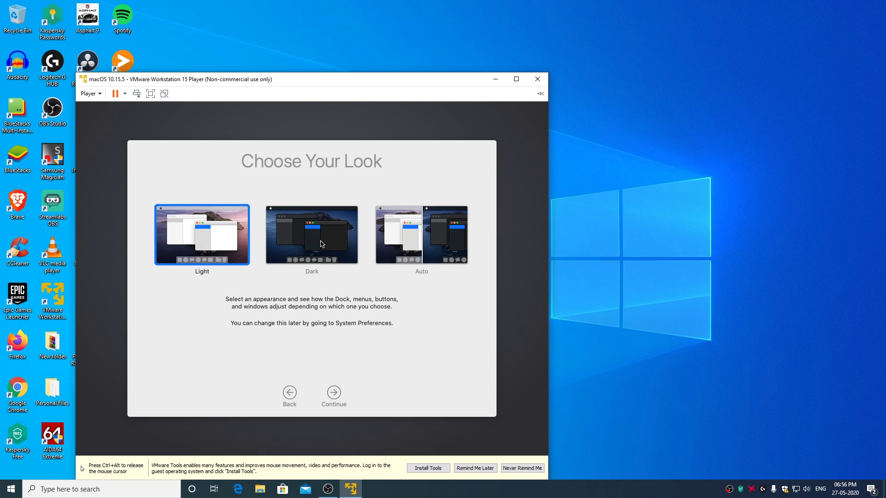
left_click(319, 244)
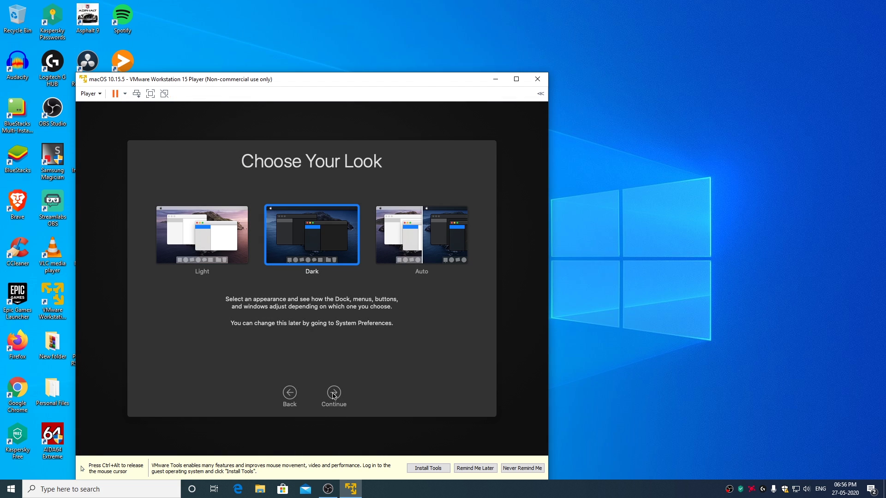
left_click(332, 395)
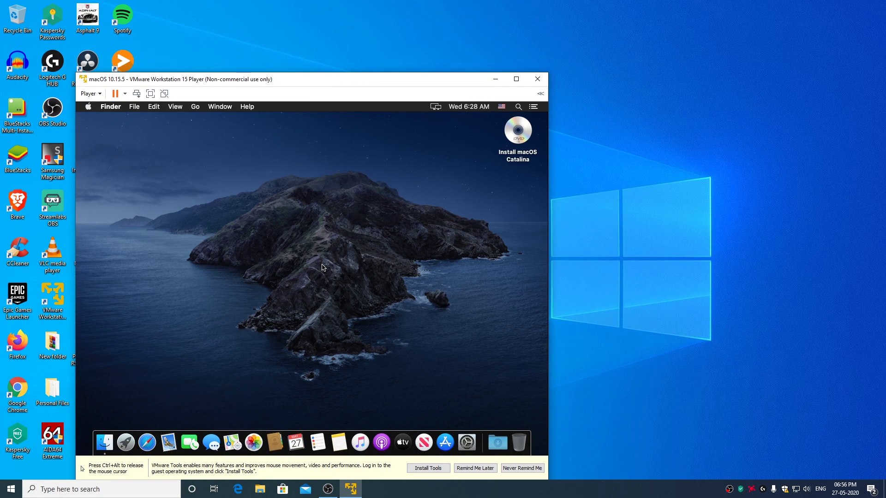
View About This Mac to confirm Catalina 10.15.5 with 4 GB memory, then close it.
left_click(88, 107)
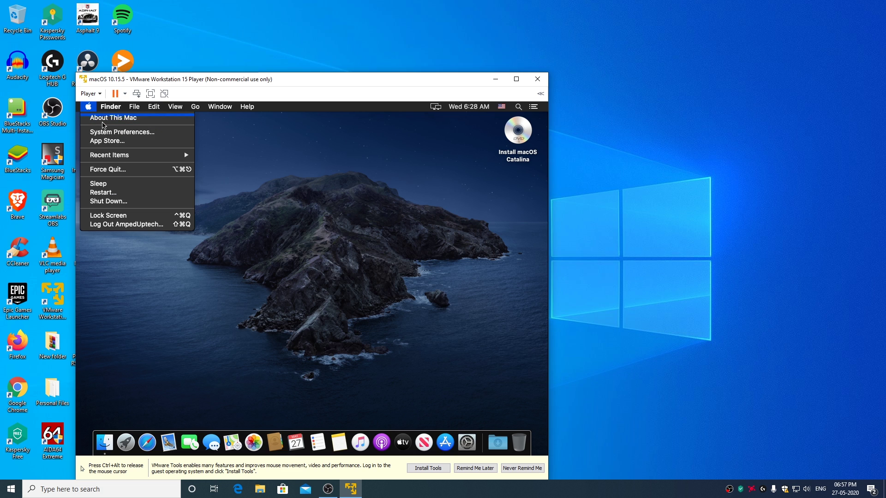
left_click(113, 118)
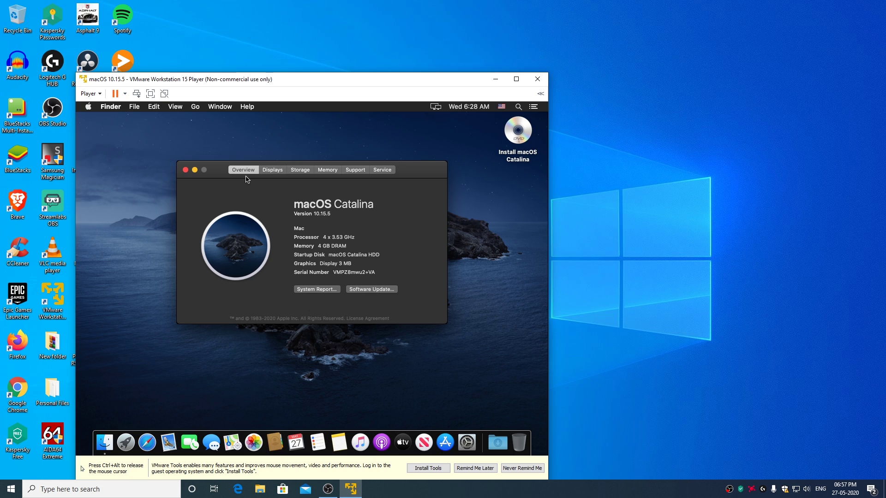
left_click(184, 170)
Eject the Install macOS Catalina disc from the guest.
right_click(504, 138)
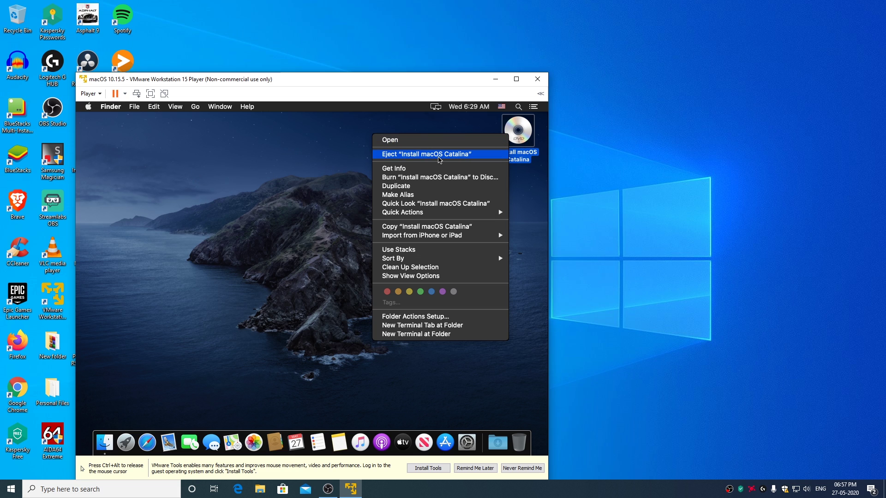
left_click(439, 159)
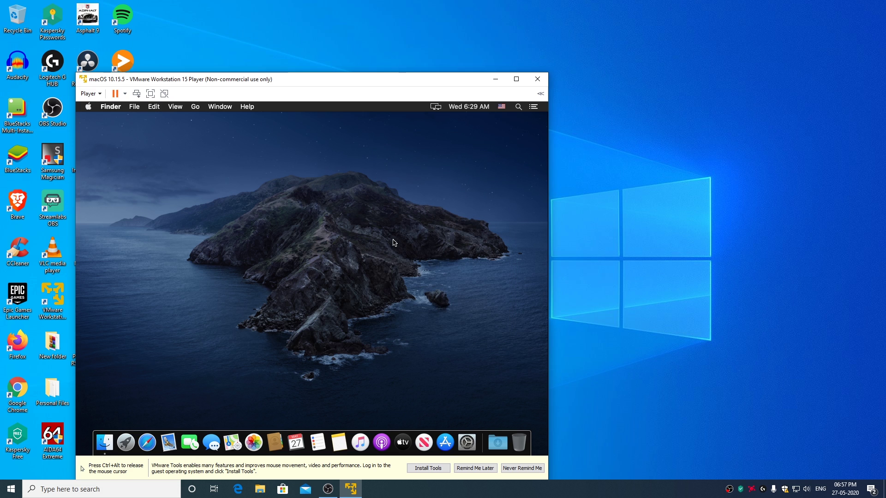
left_click(98, 98)
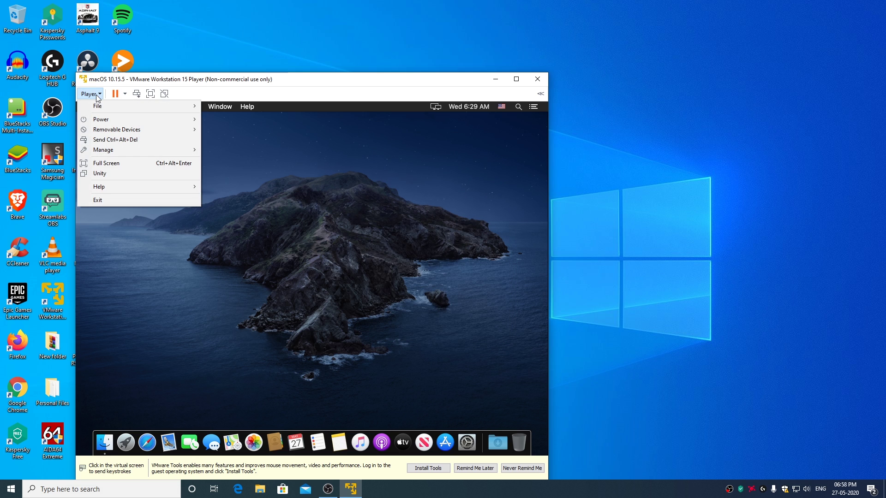
Set the virtual CD/DVD drive to Connected and load the darwin.iso image into it.
mouse_move(122, 132)
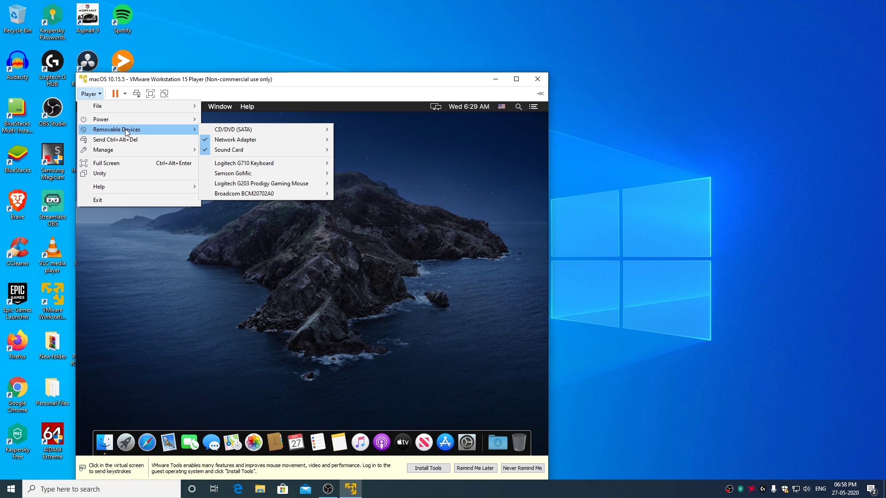
mouse_move(255, 134)
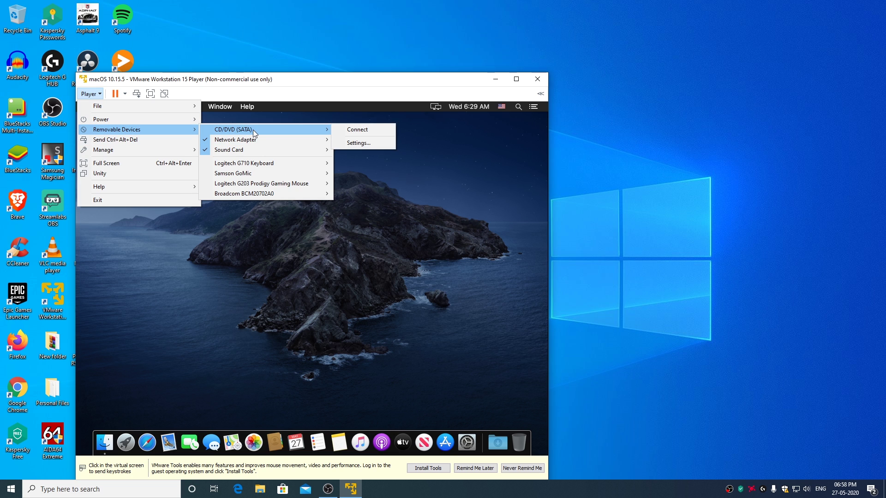
left_click(374, 145)
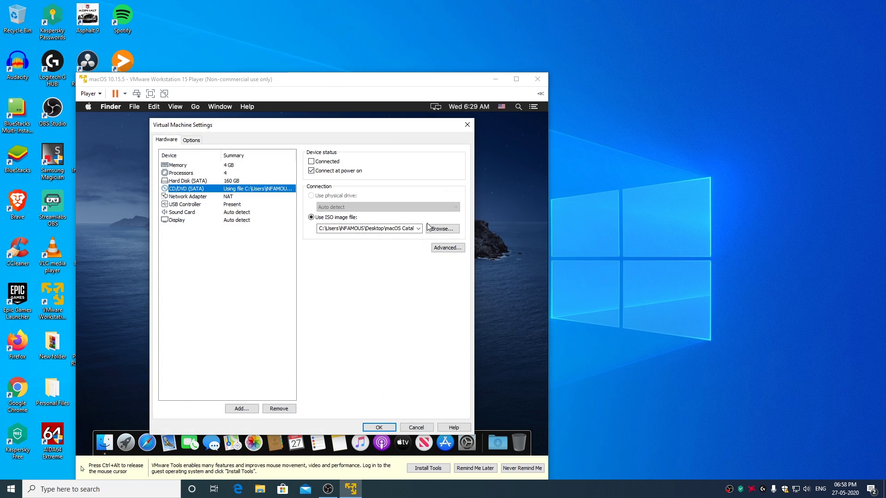
left_click(312, 161)
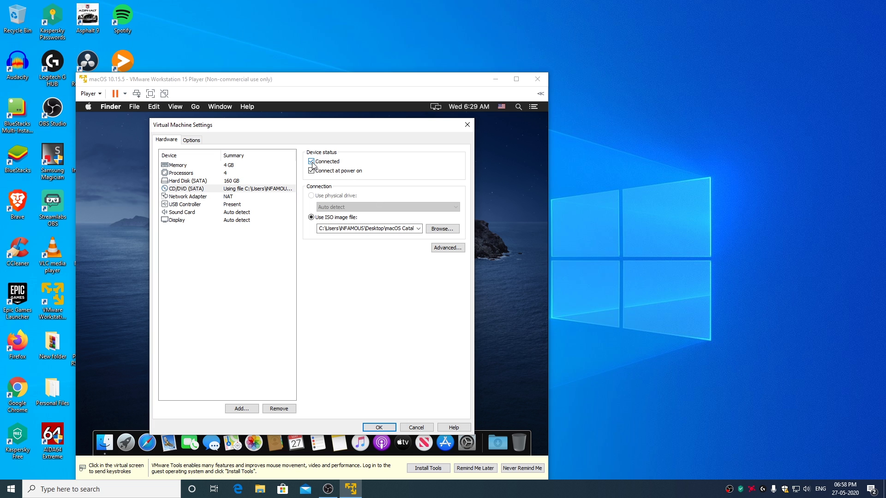
left_click(445, 233)
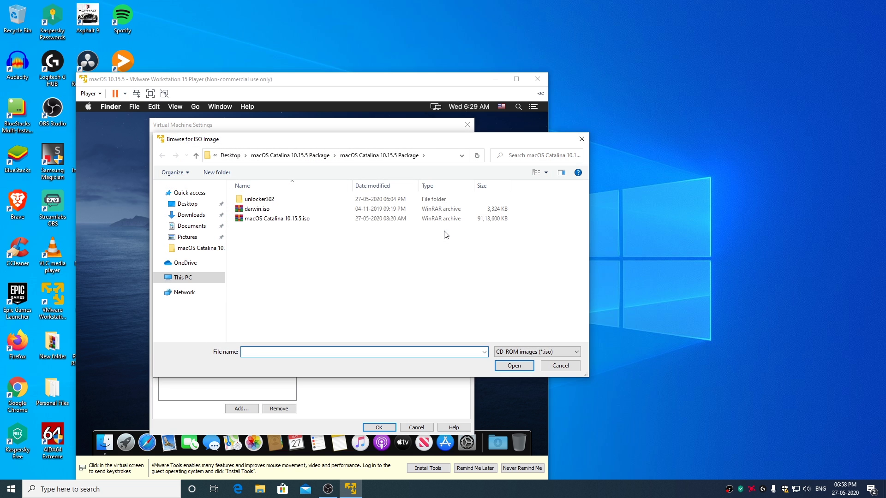
left_click(262, 210)
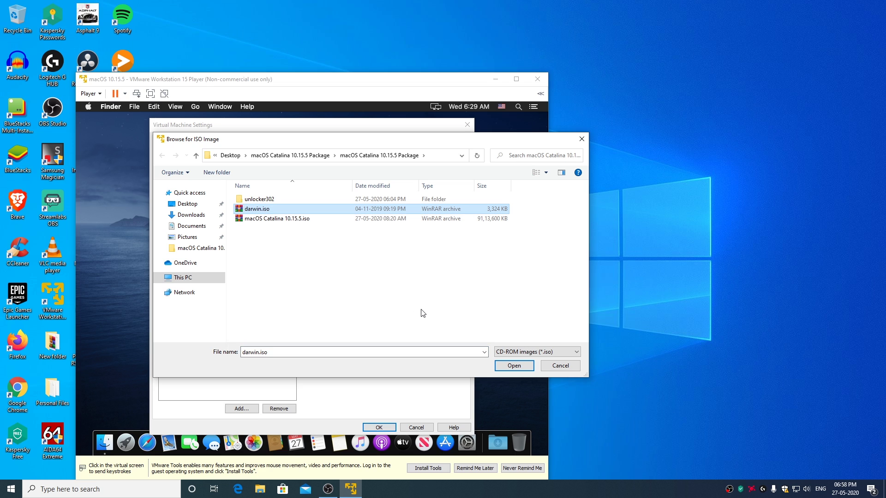
left_click(519, 369)
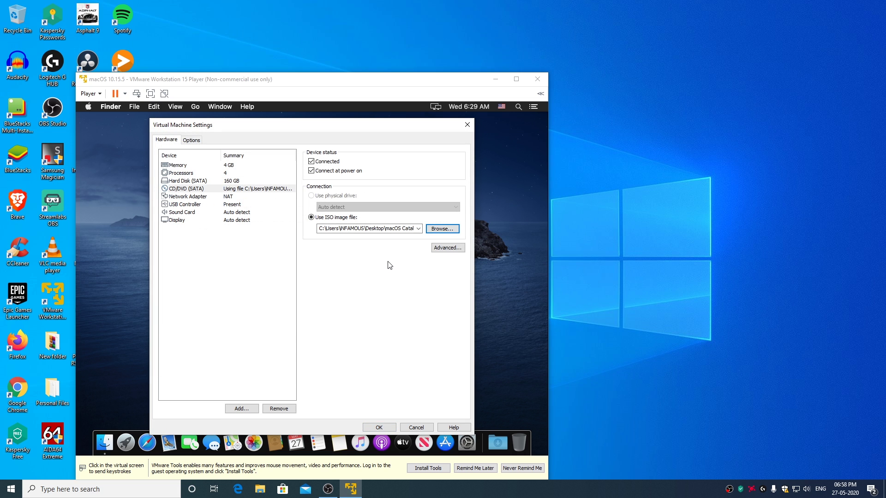
Apply the drive settings and run the standard VMware Tools install, authorising with the account password.
left_click(380, 427)
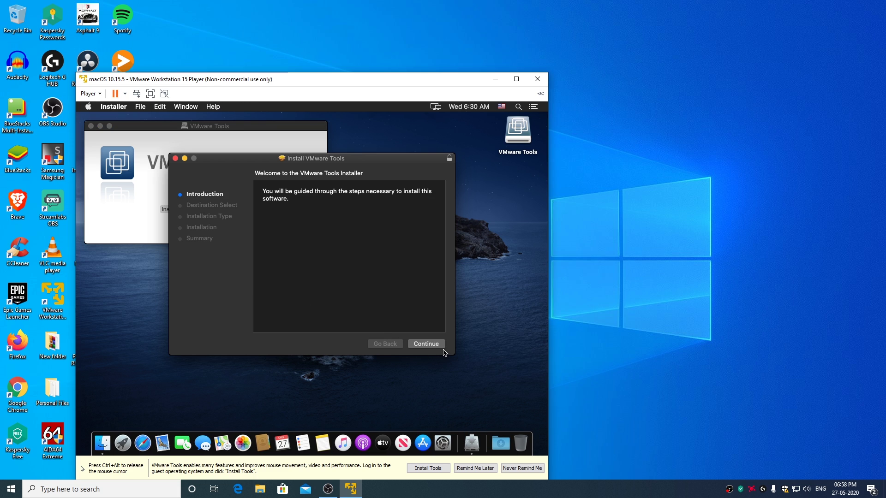
left_click(431, 344)
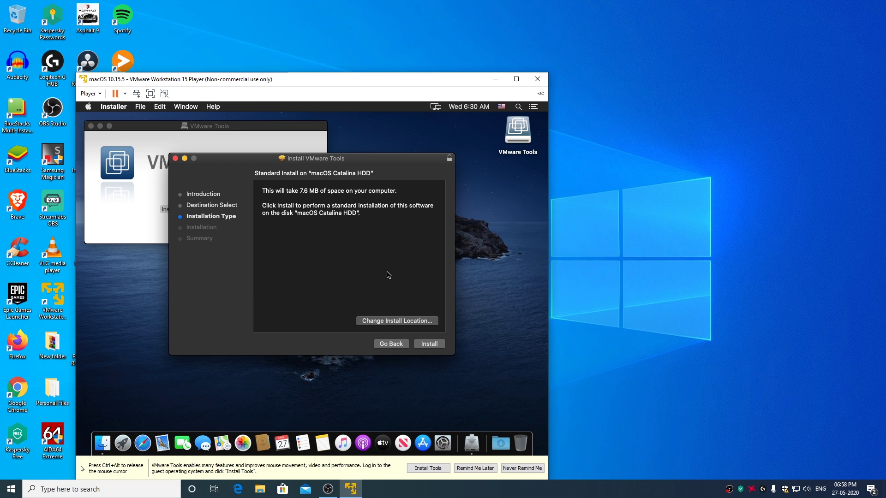
left_click(432, 345)
left_click(369, 210)
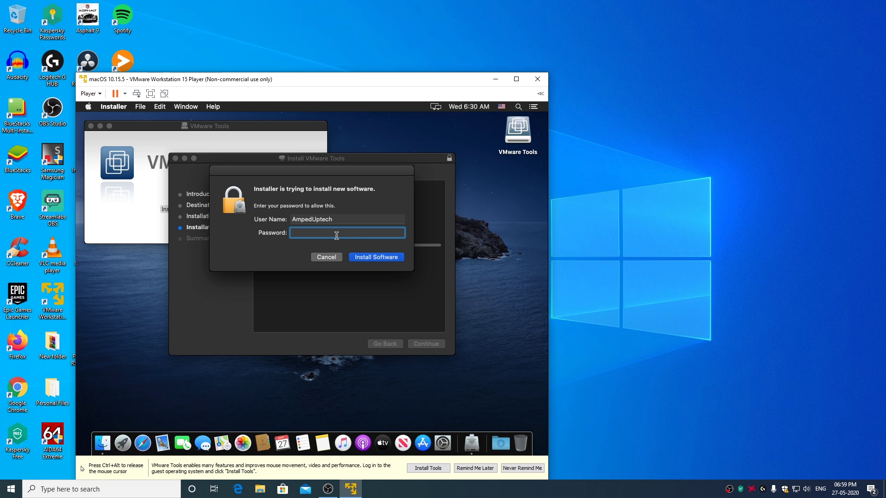
type("aaaa")
left_click(380, 258)
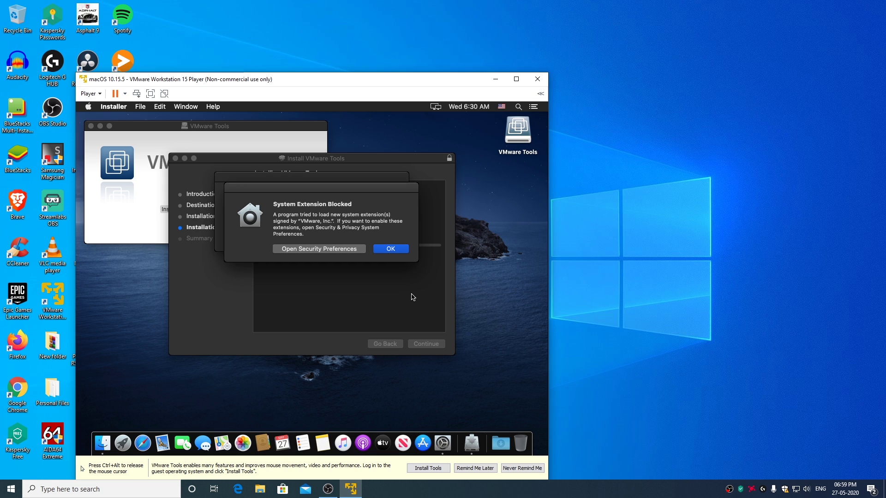
Open Security & Privacy from the blocked-extension alerts and unlock it with the account password.
left_click(321, 251)
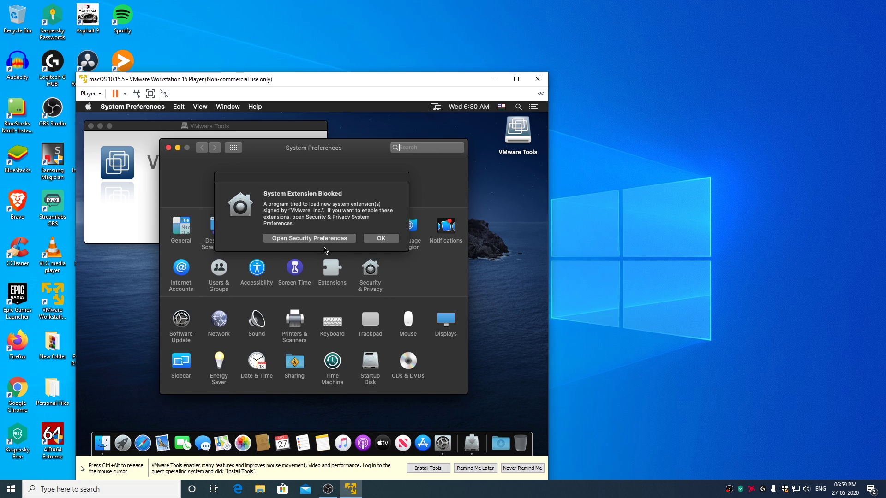
left_click(319, 239)
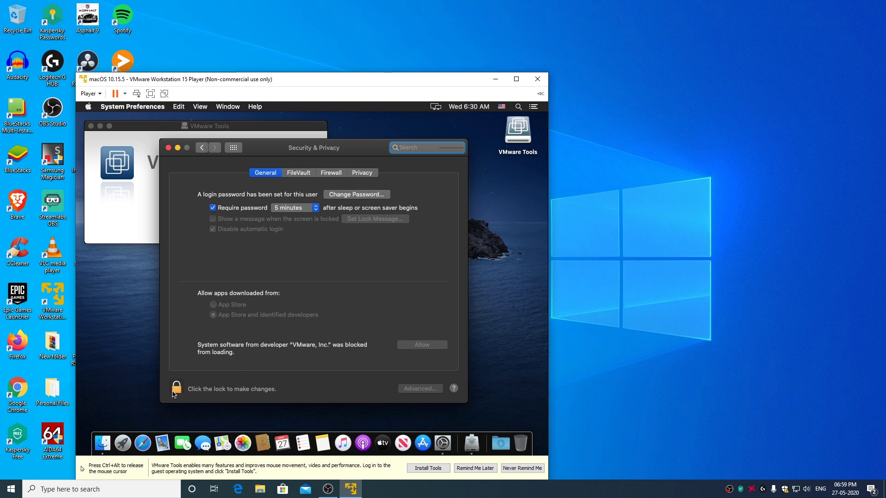
left_click(177, 388)
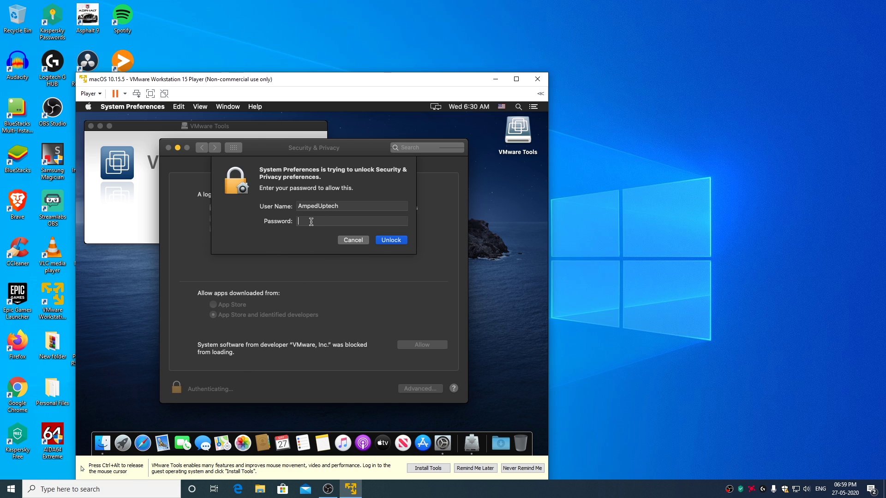
type("****")
left_click(389, 242)
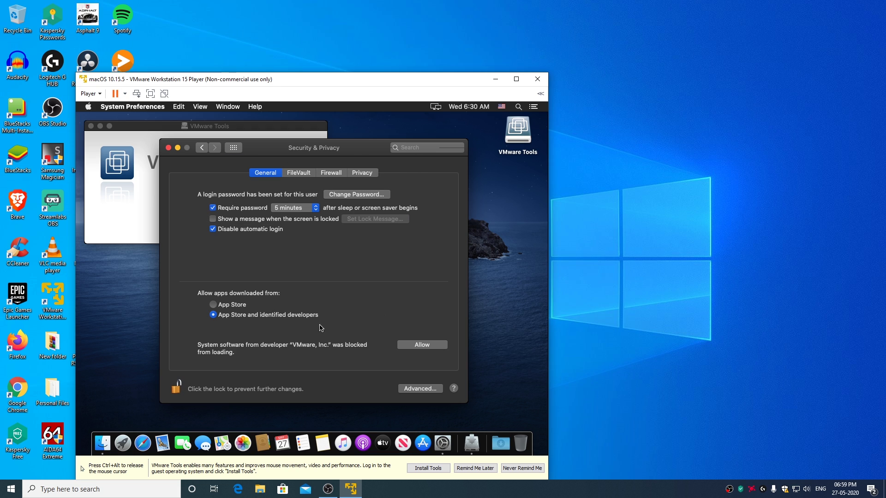
Allow VMware's blocked system software, relock the settings, and close Security & Privacy.
left_click(423, 347)
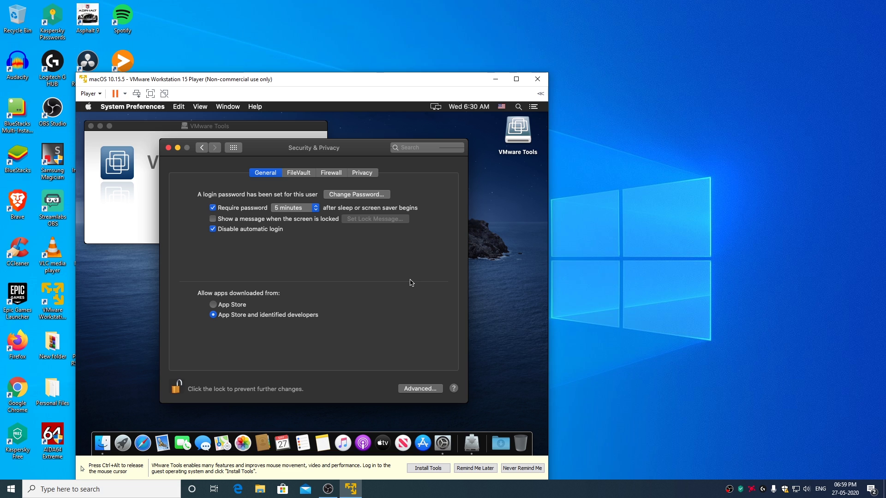
left_click(177, 389)
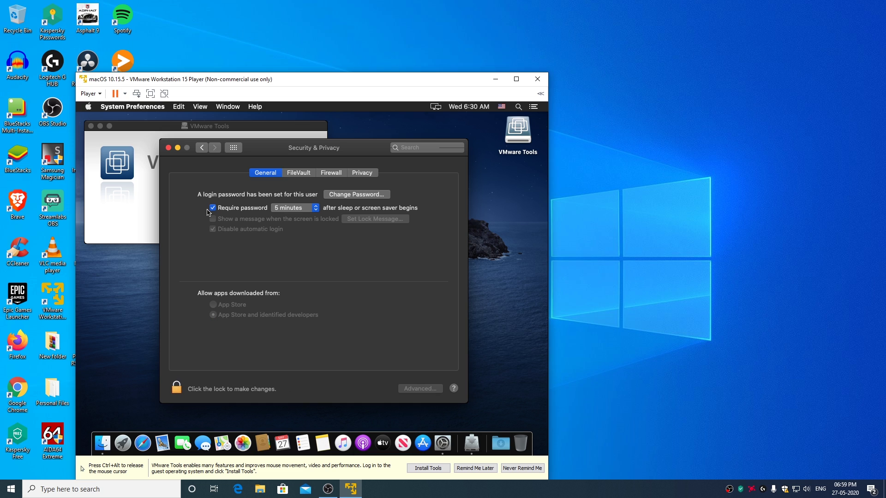
left_click(169, 148)
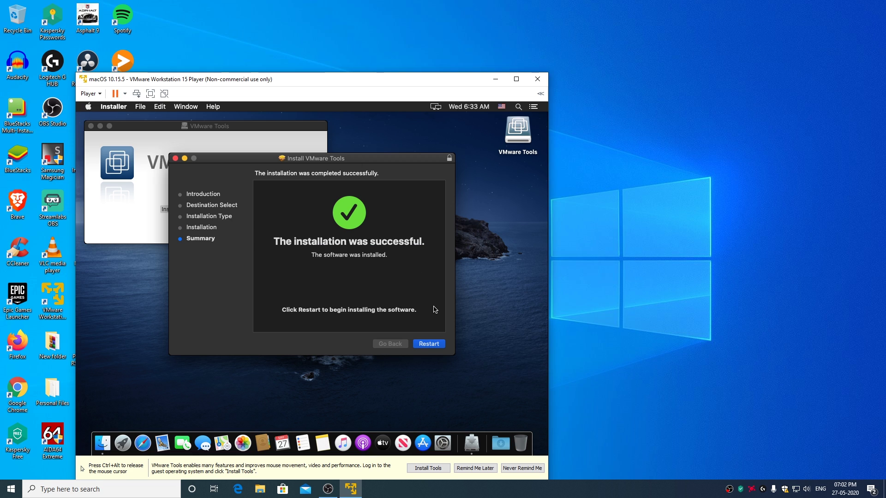
Restart macOS, log back in with the account password, and close the VMware Tools window.
left_click(433, 346)
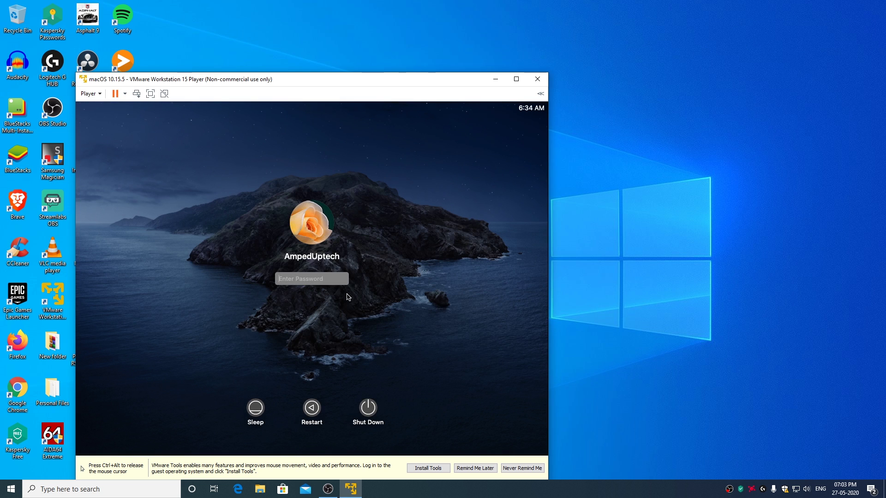
type("****")
key("Return")
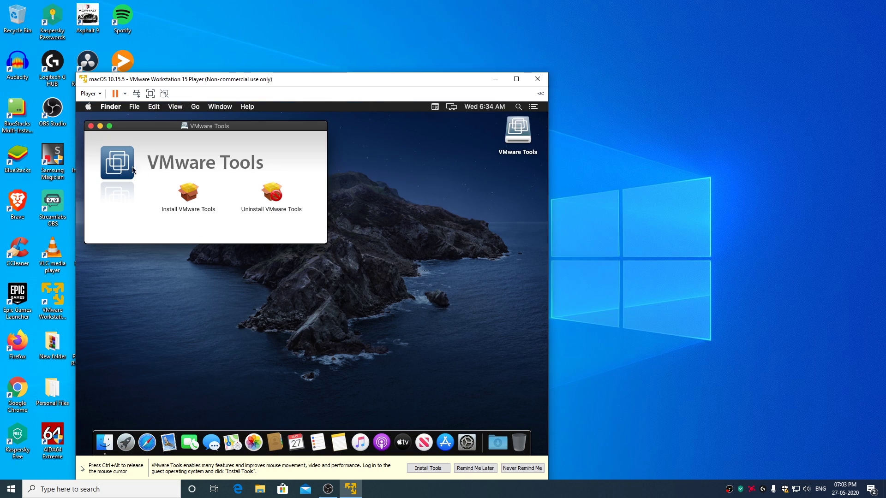
left_click(91, 125)
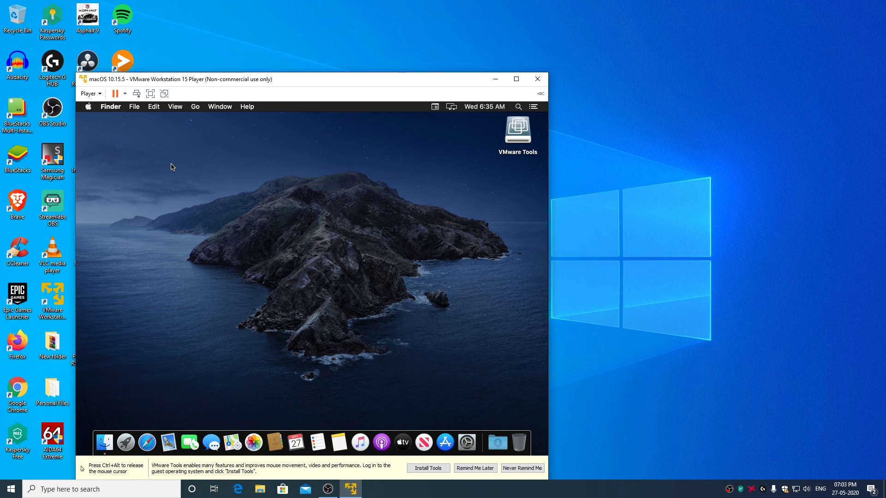
Switch the macOS 10.15.5 VM to full-screen mode from the Player toolbar.
left_click(150, 93)
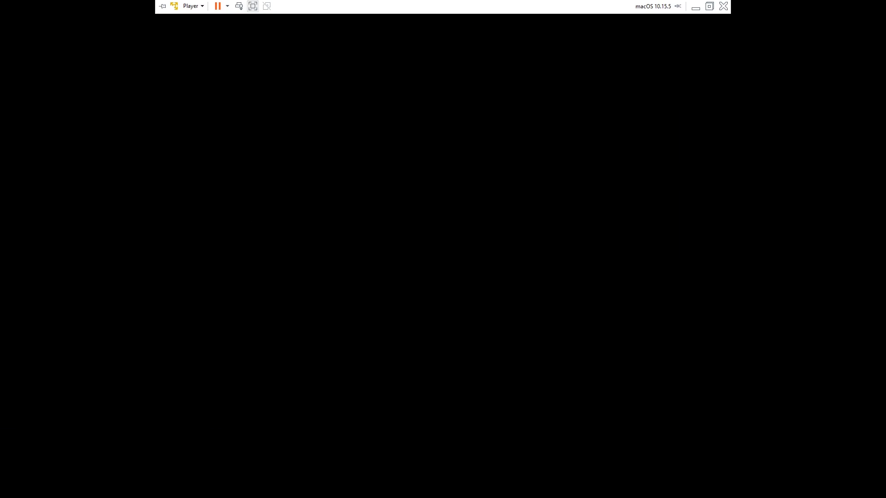